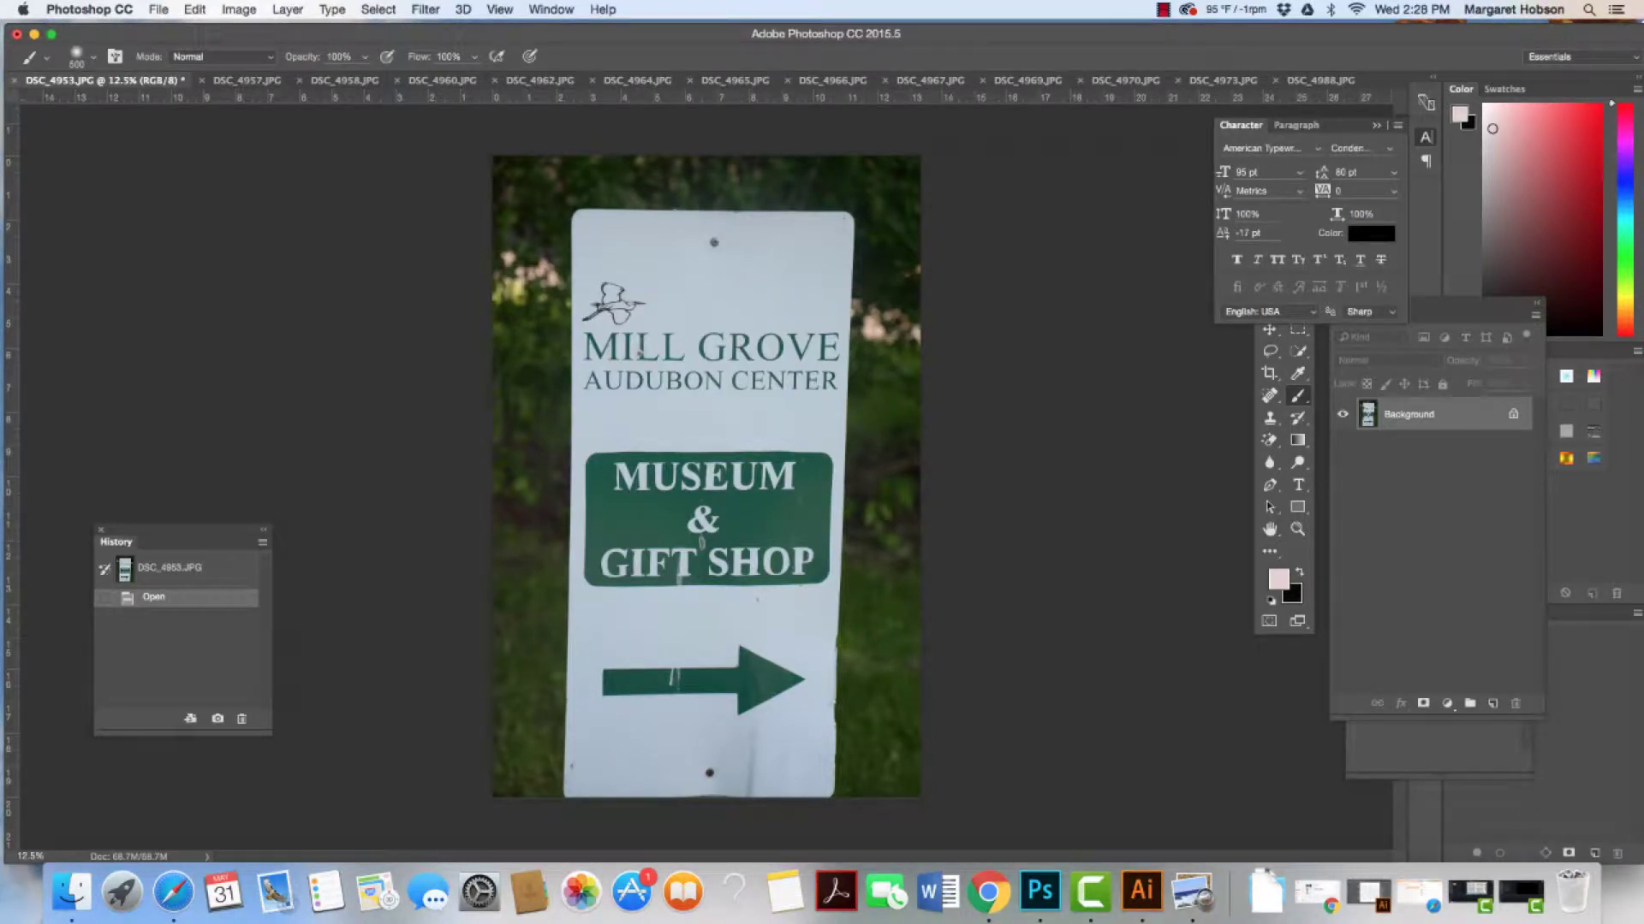
Float the Layers panel out of its dock as a separate panel
left_click_drag(1447, 312, 1086, 333)
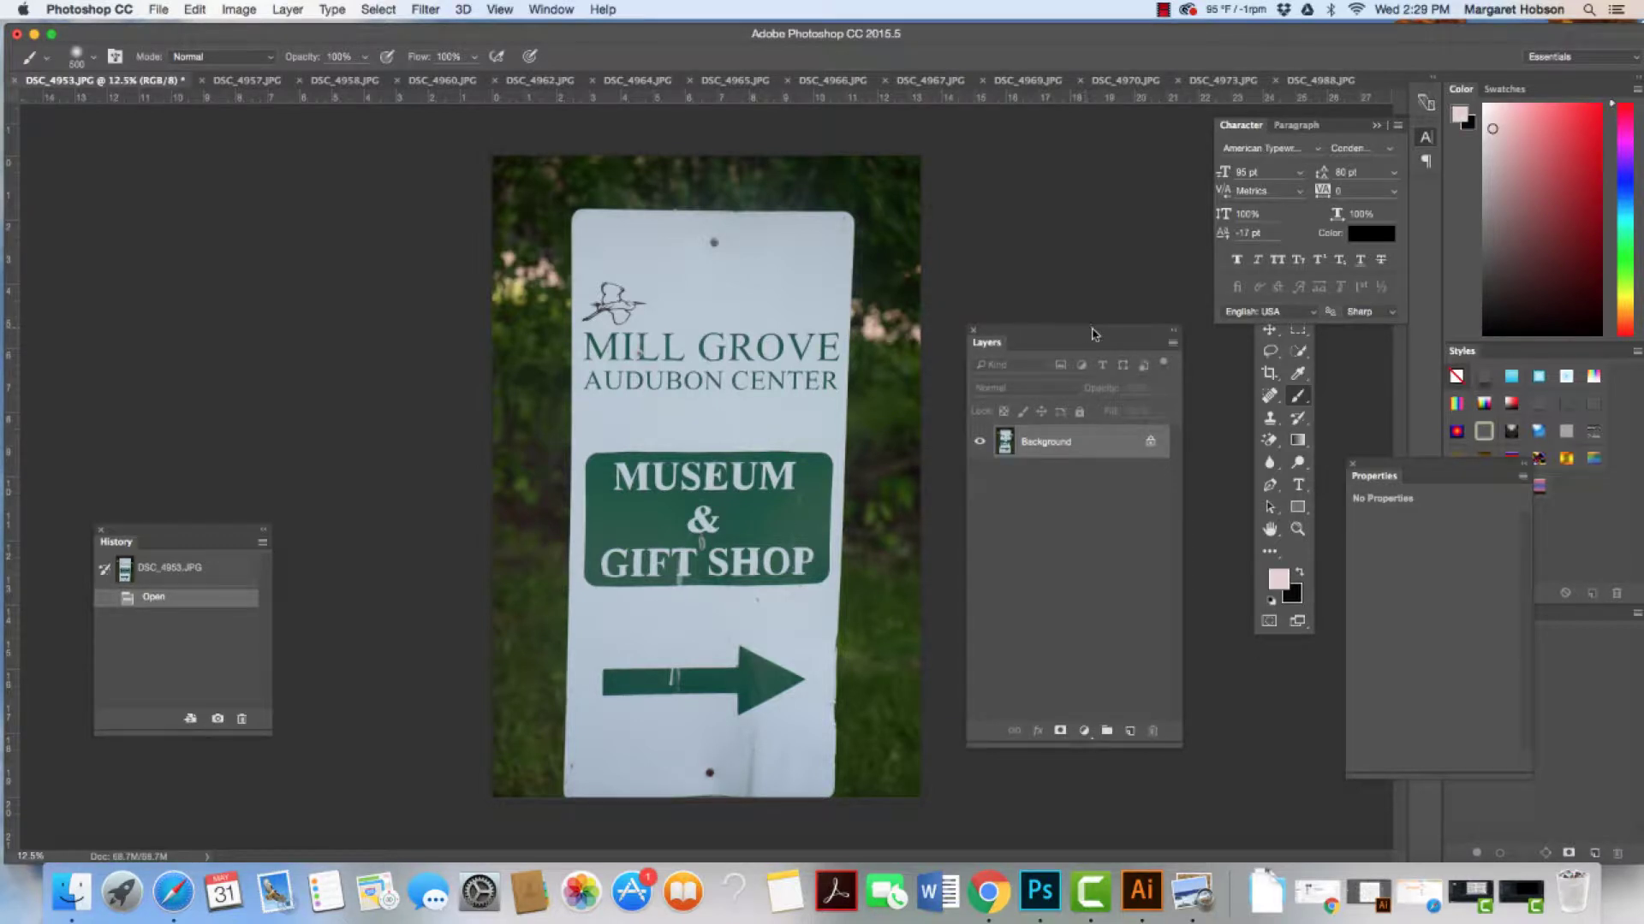
left_click(240, 9)
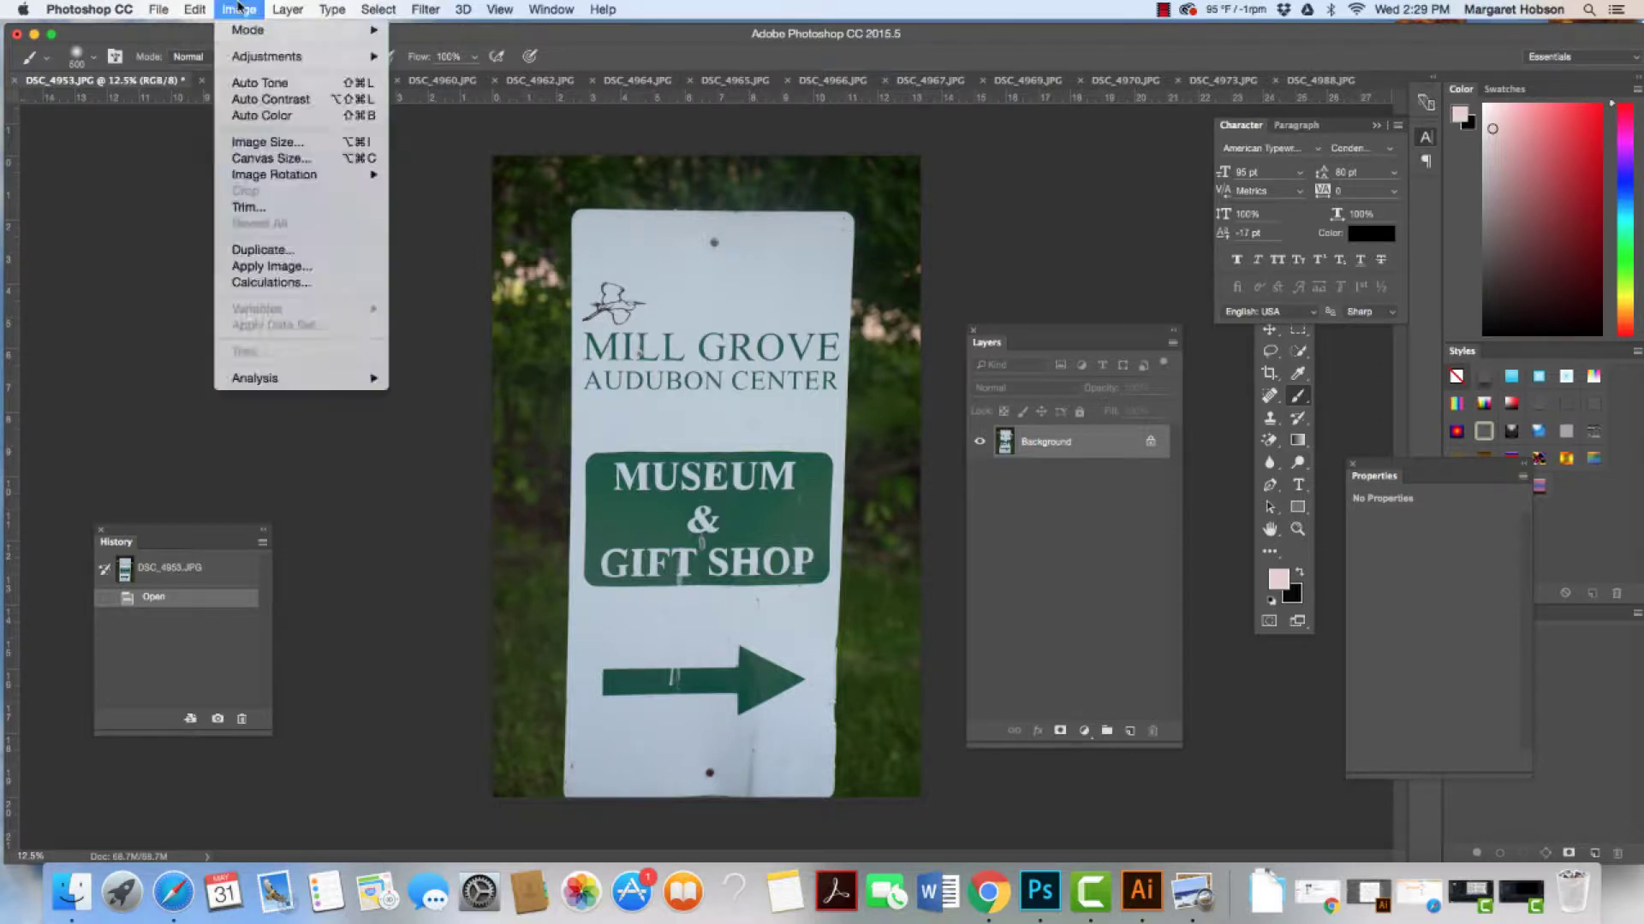
left_click(267, 141)
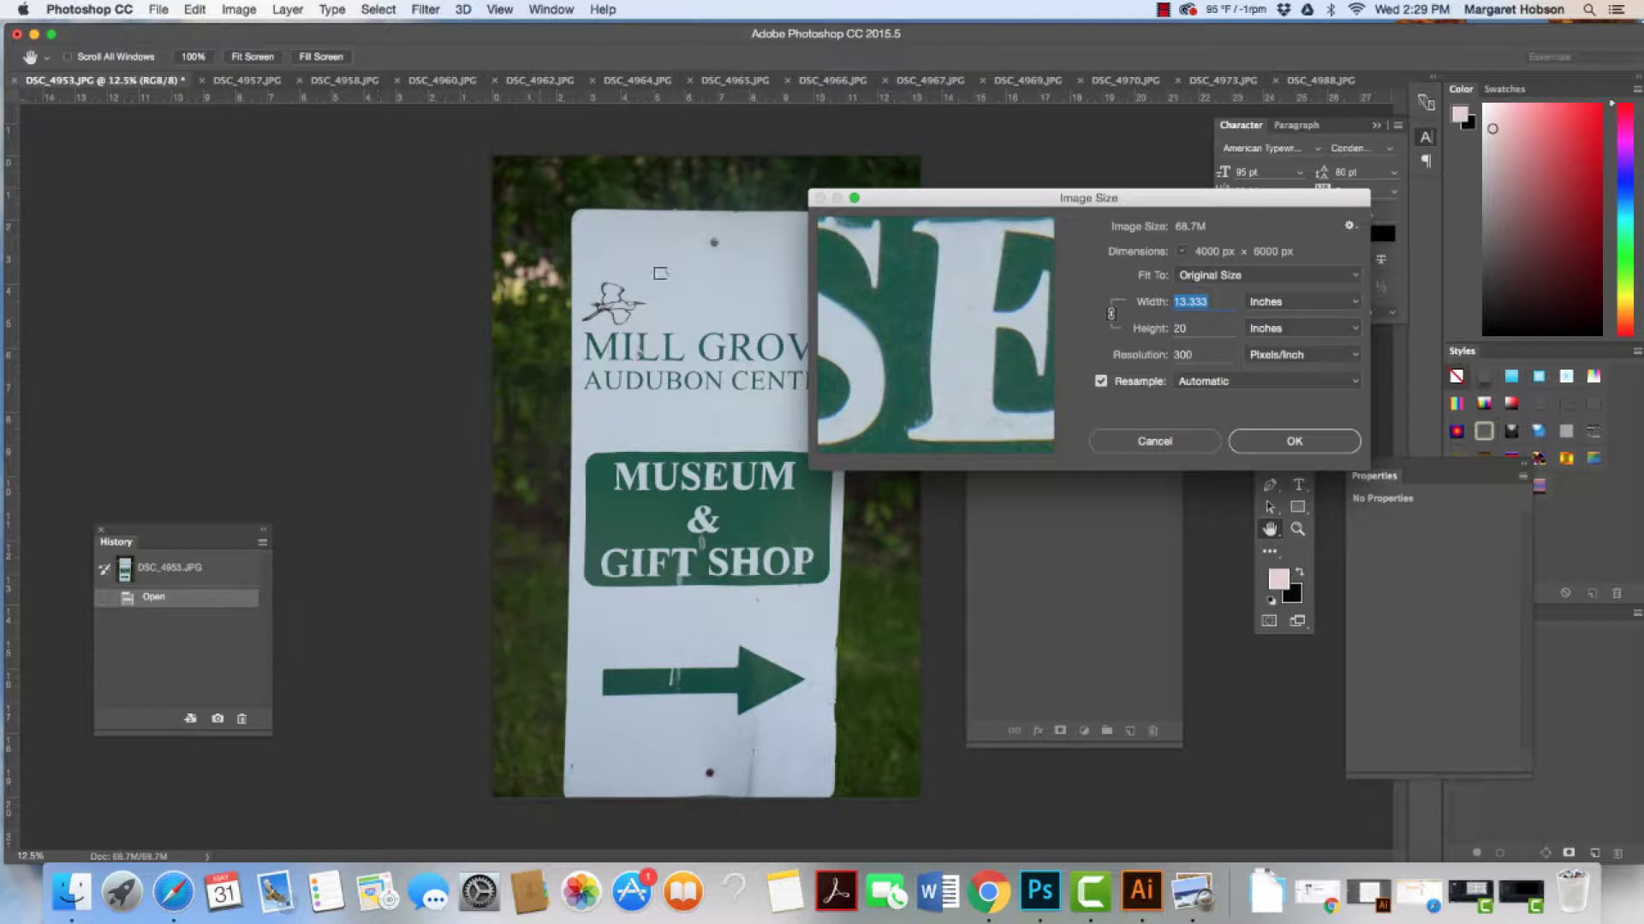
left_click(1168, 441)
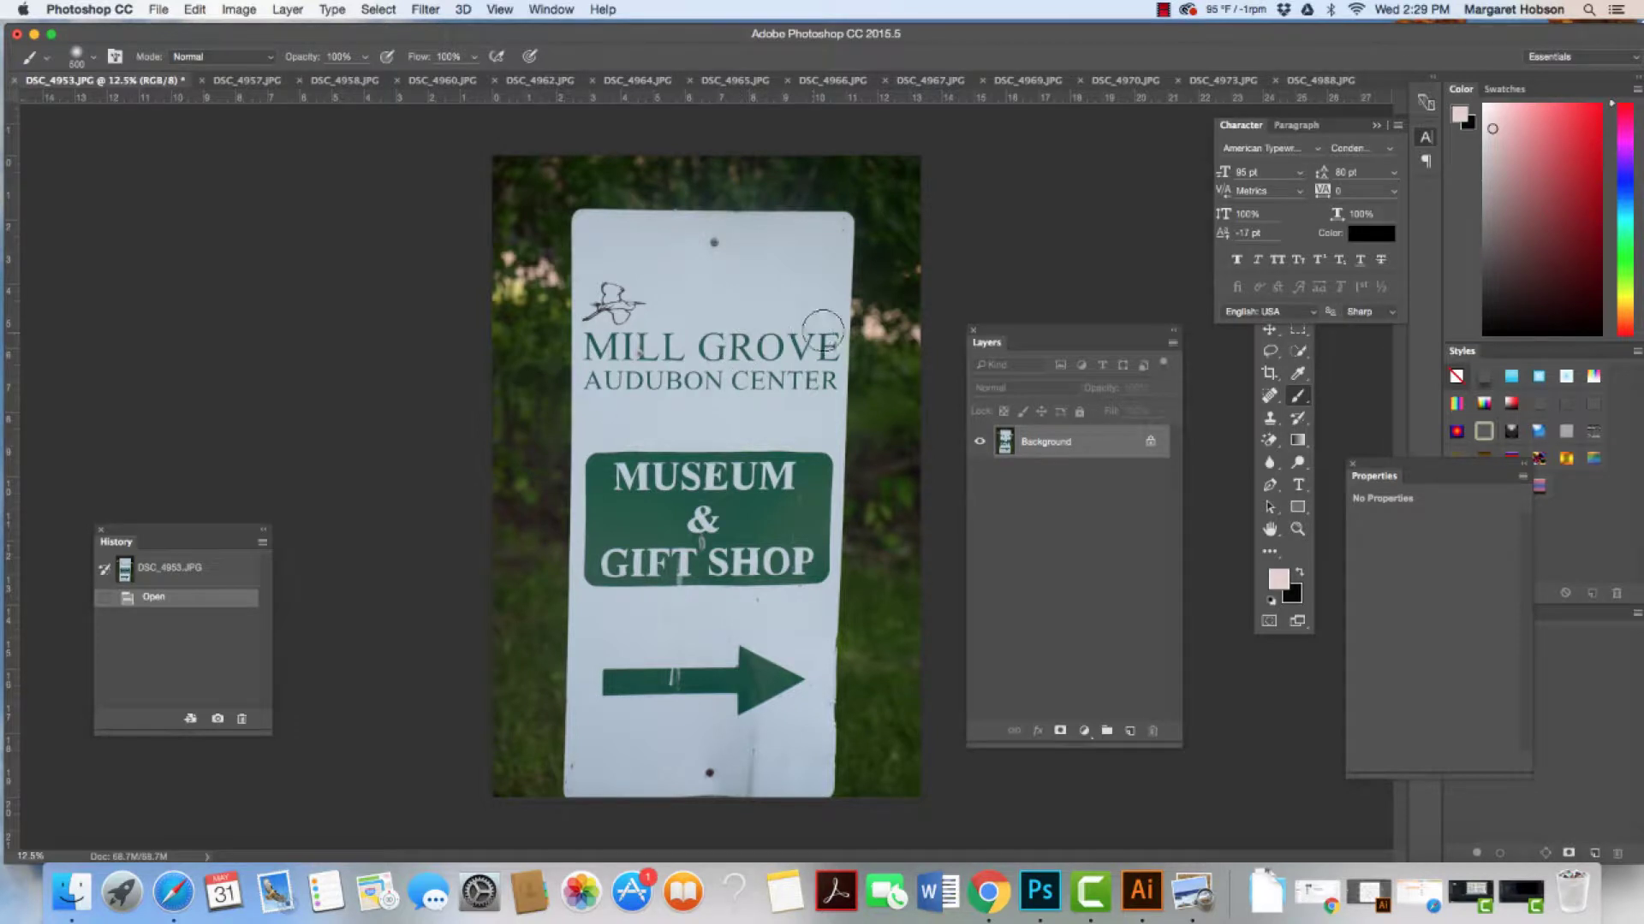
Convert the sign photo's layer into a smart object for smart filters
left_click(425, 9)
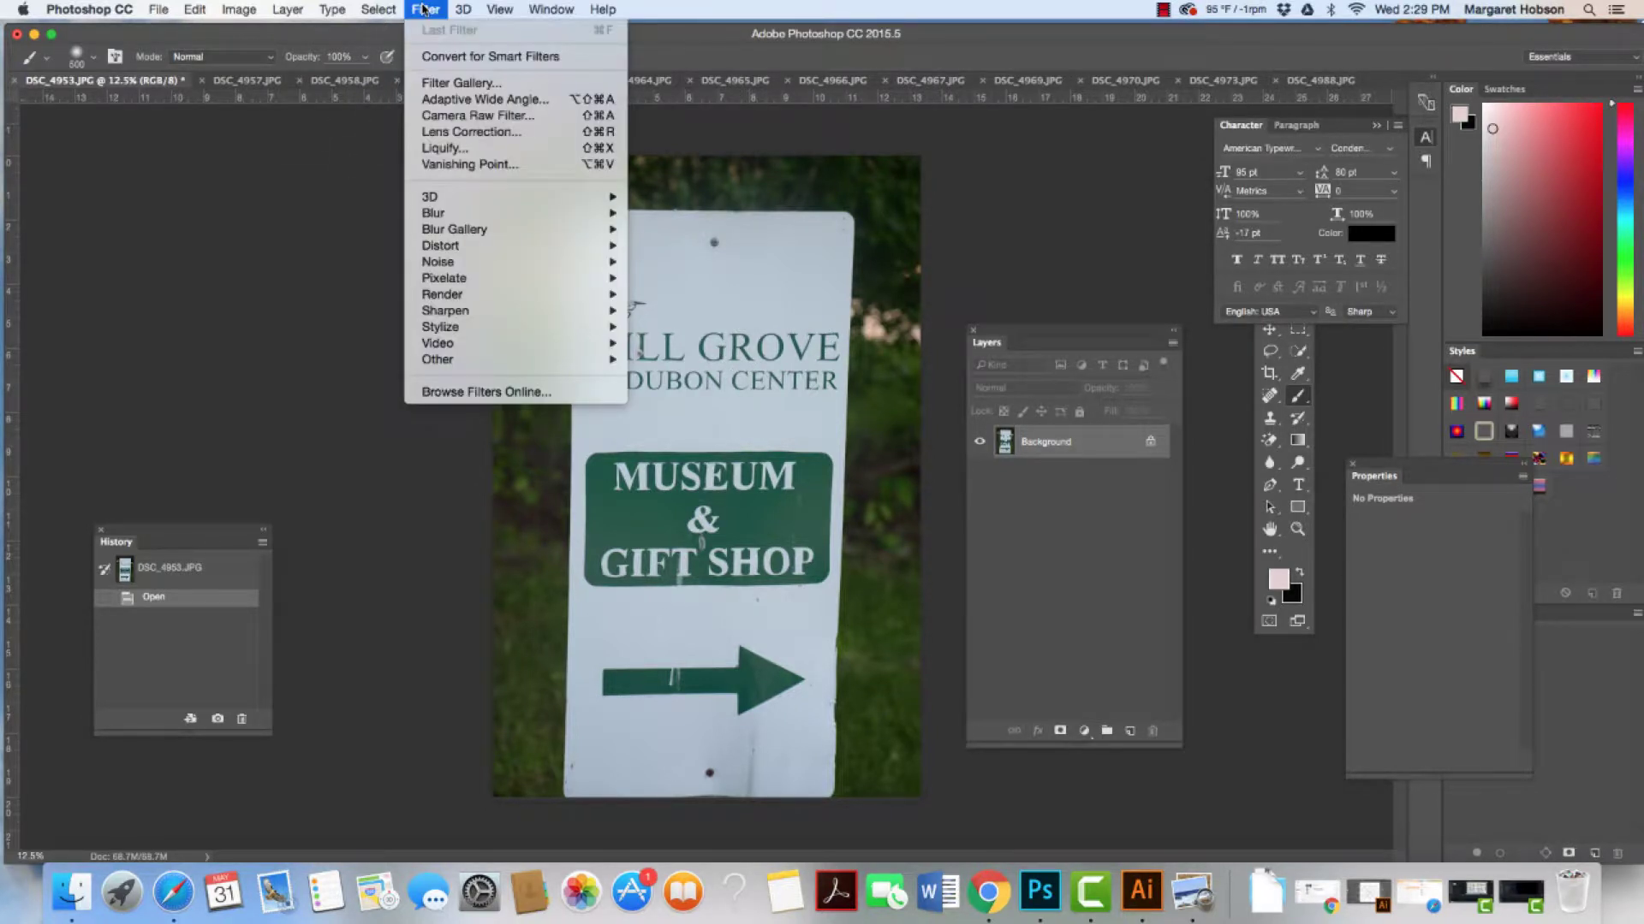
left_click(425, 56)
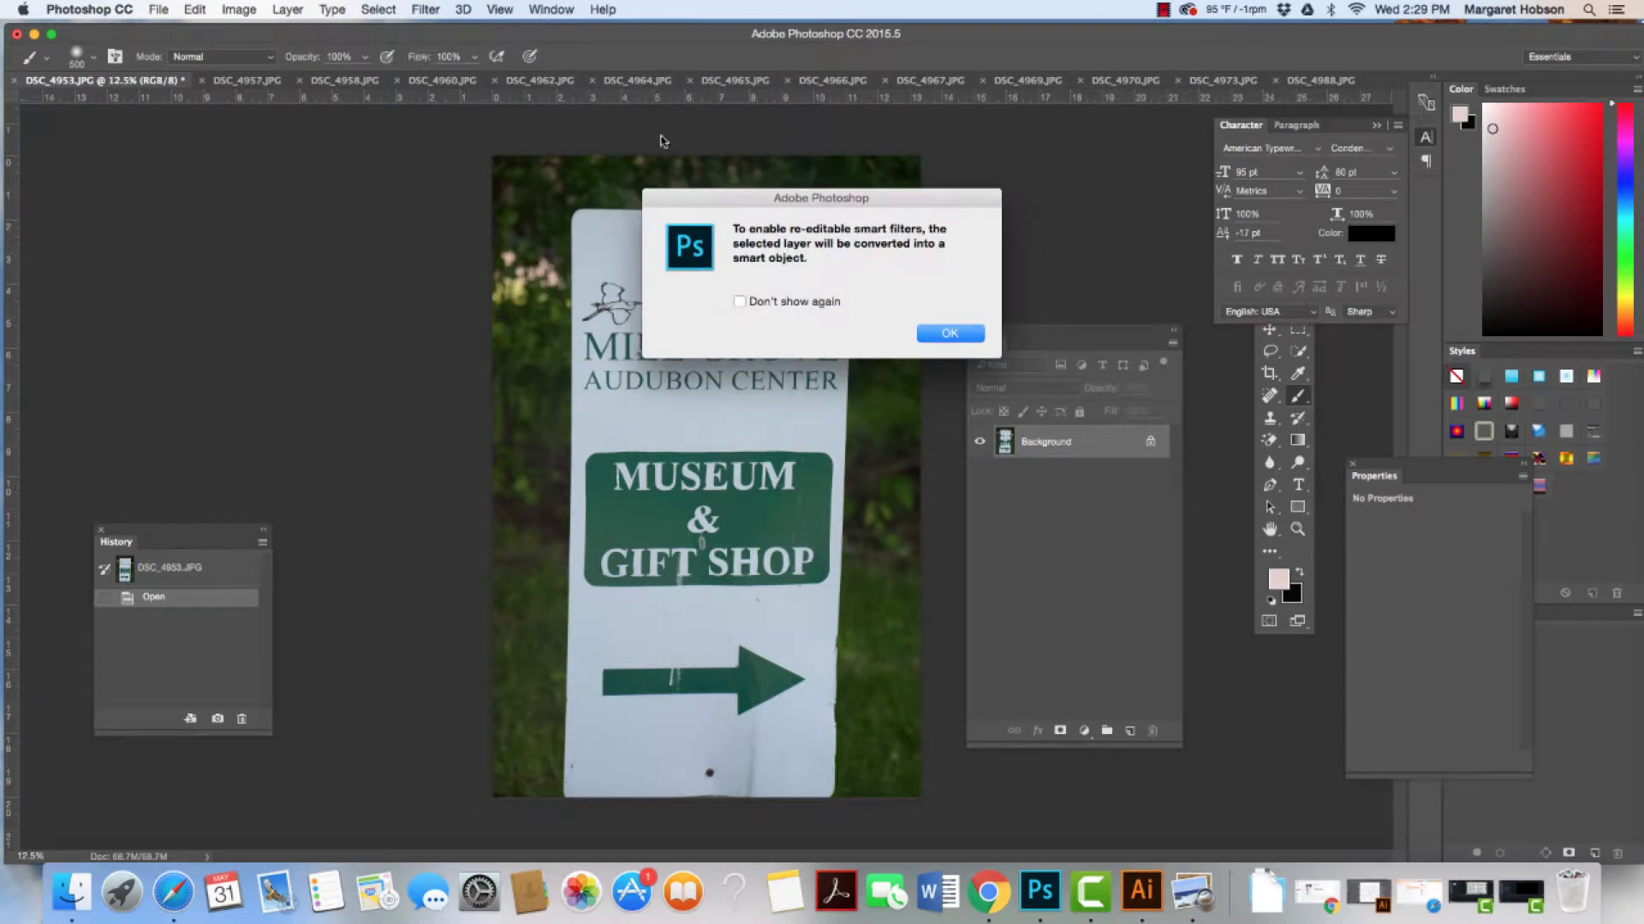
left_click(952, 334)
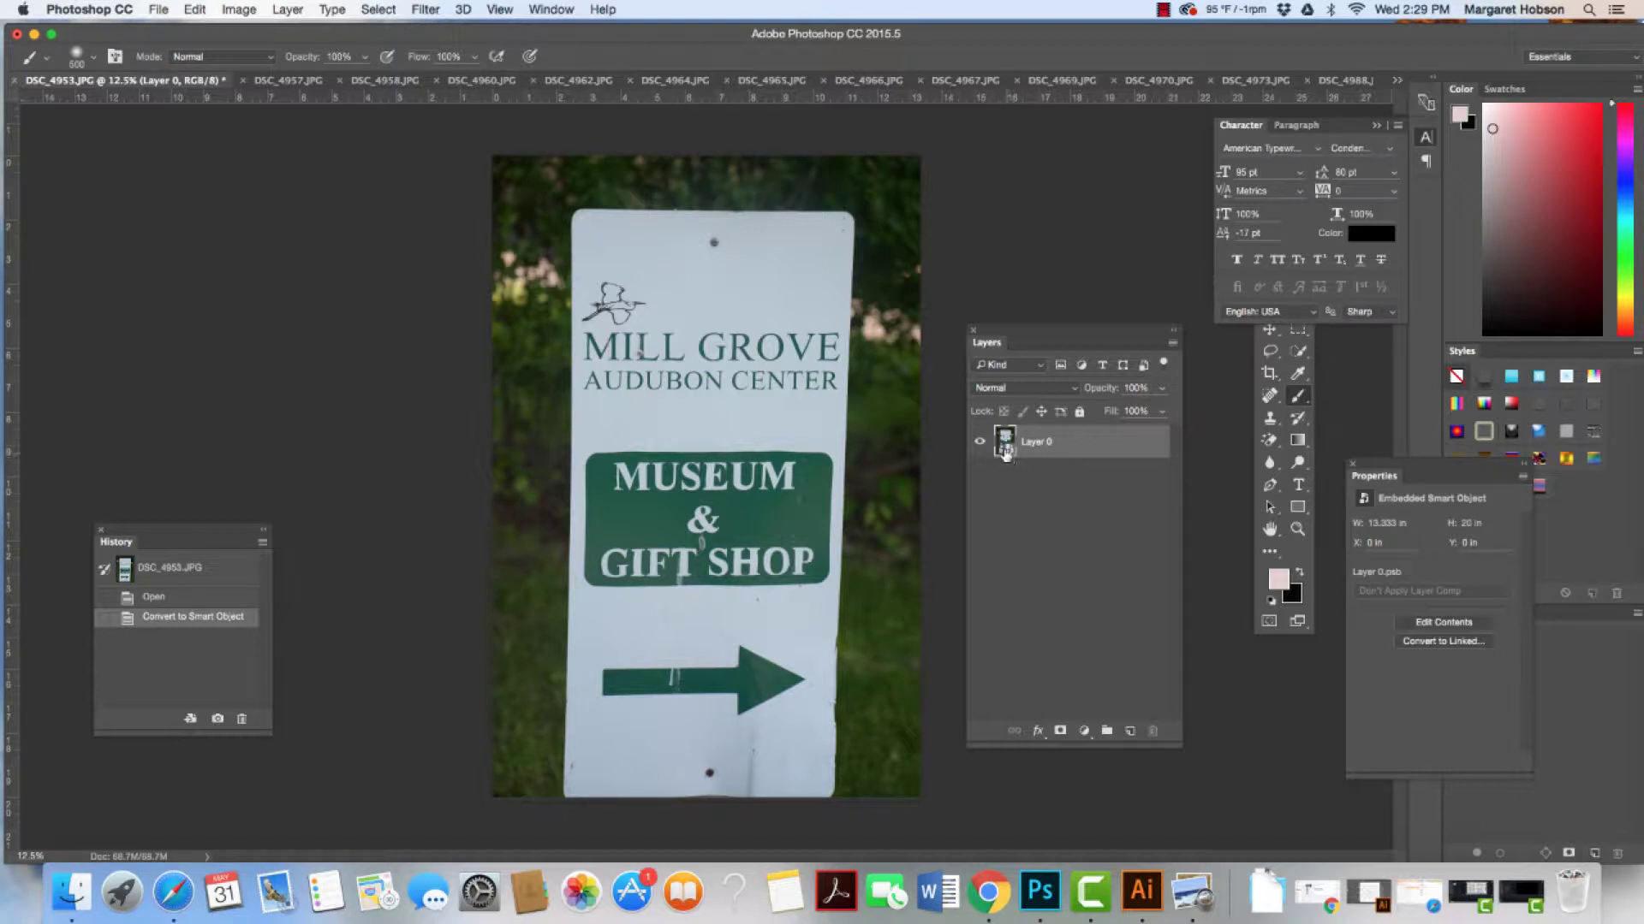
Rename the smart object layer to 'original'
double_click(1034, 444)
type("original")
key("Return")
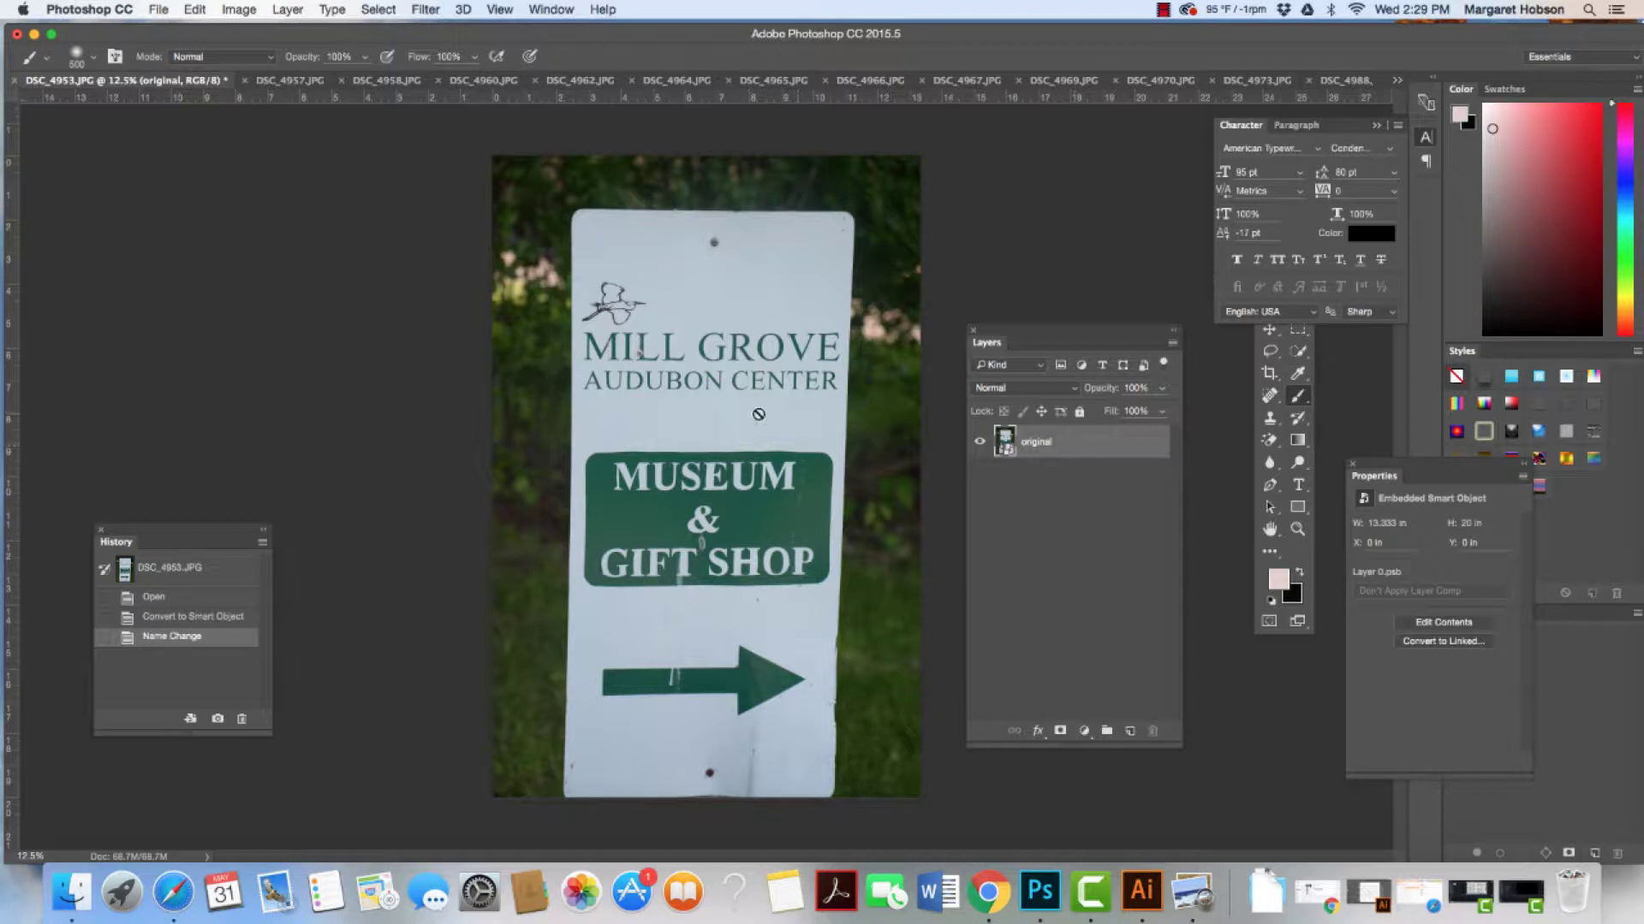
Open Unsharp Mask and zoom its preview out to show the sign
left_click(426, 11)
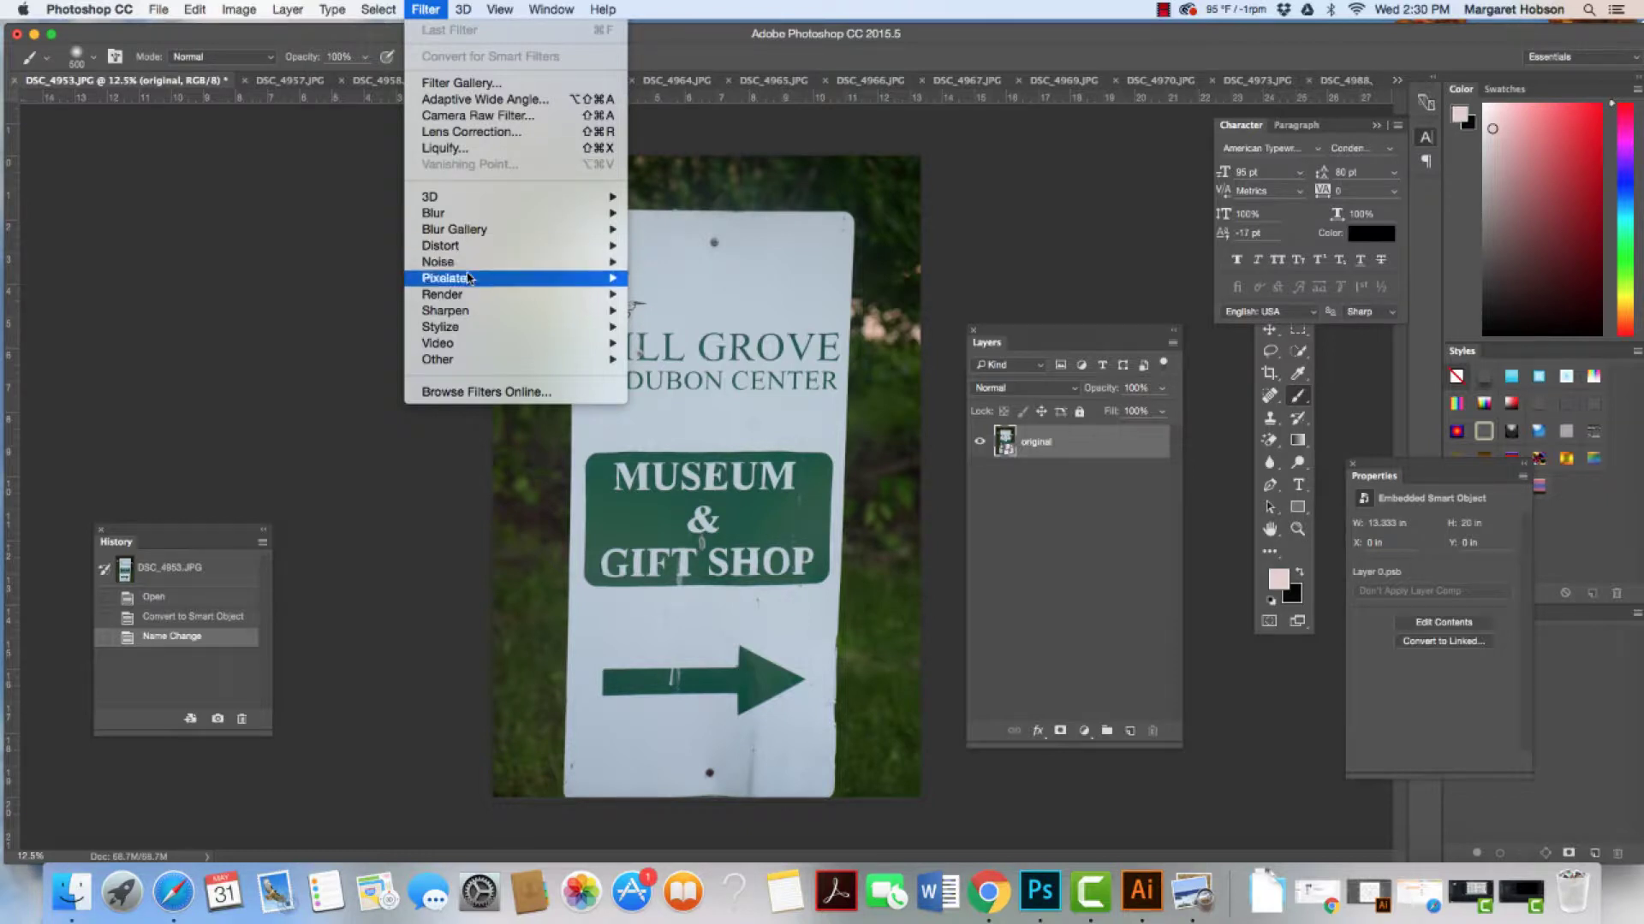
mouse_move(468, 311)
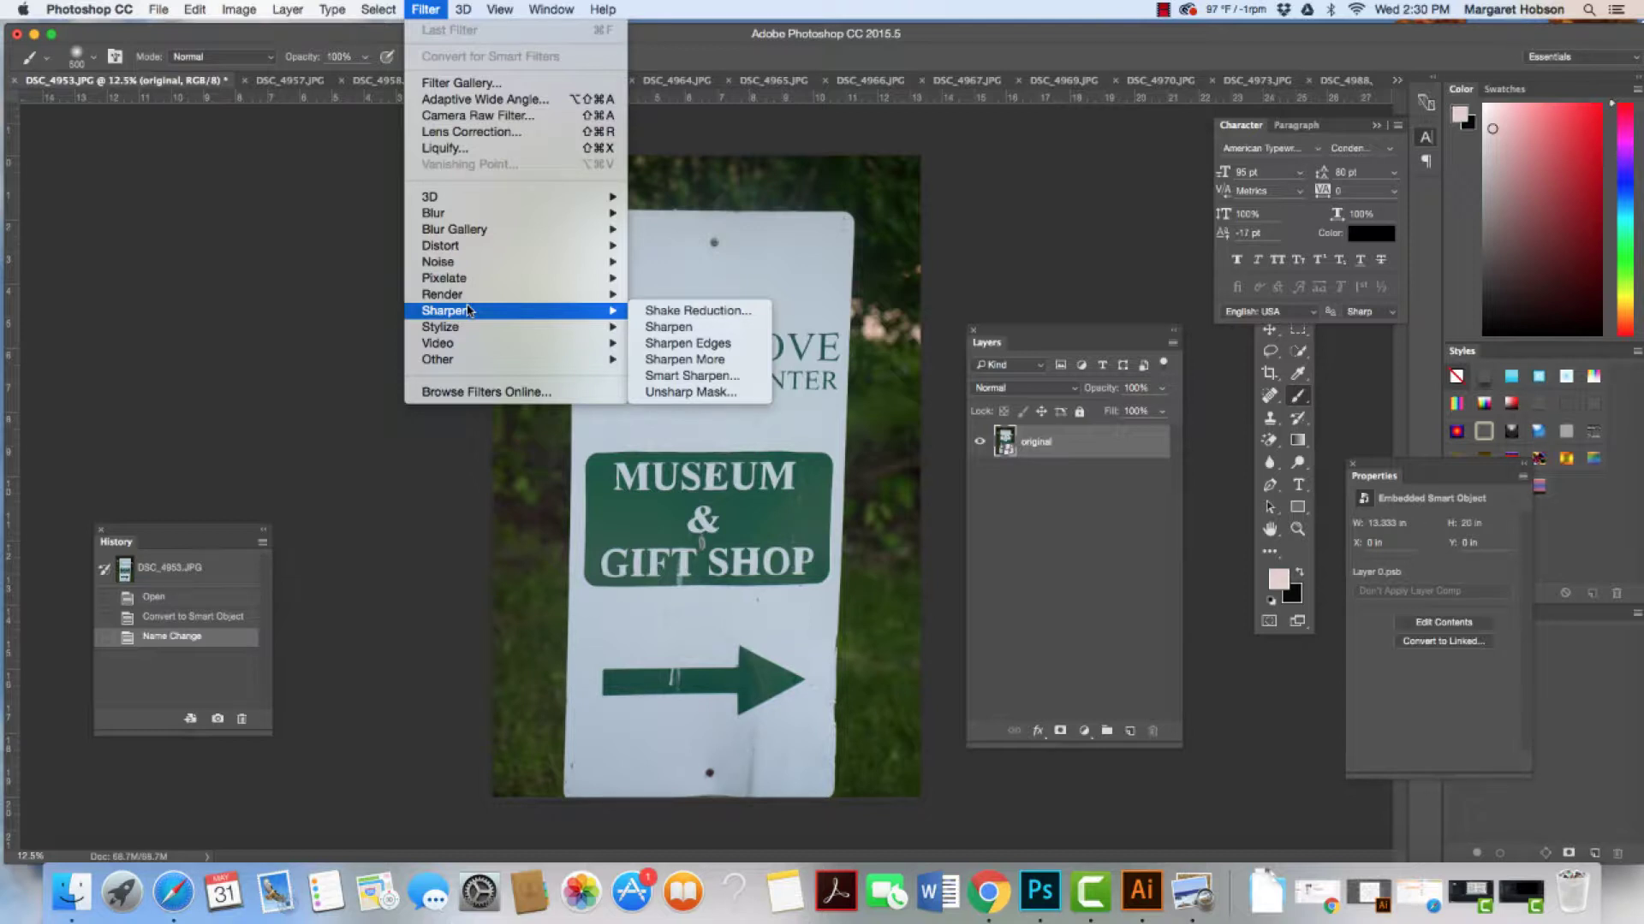
left_click(686, 392)
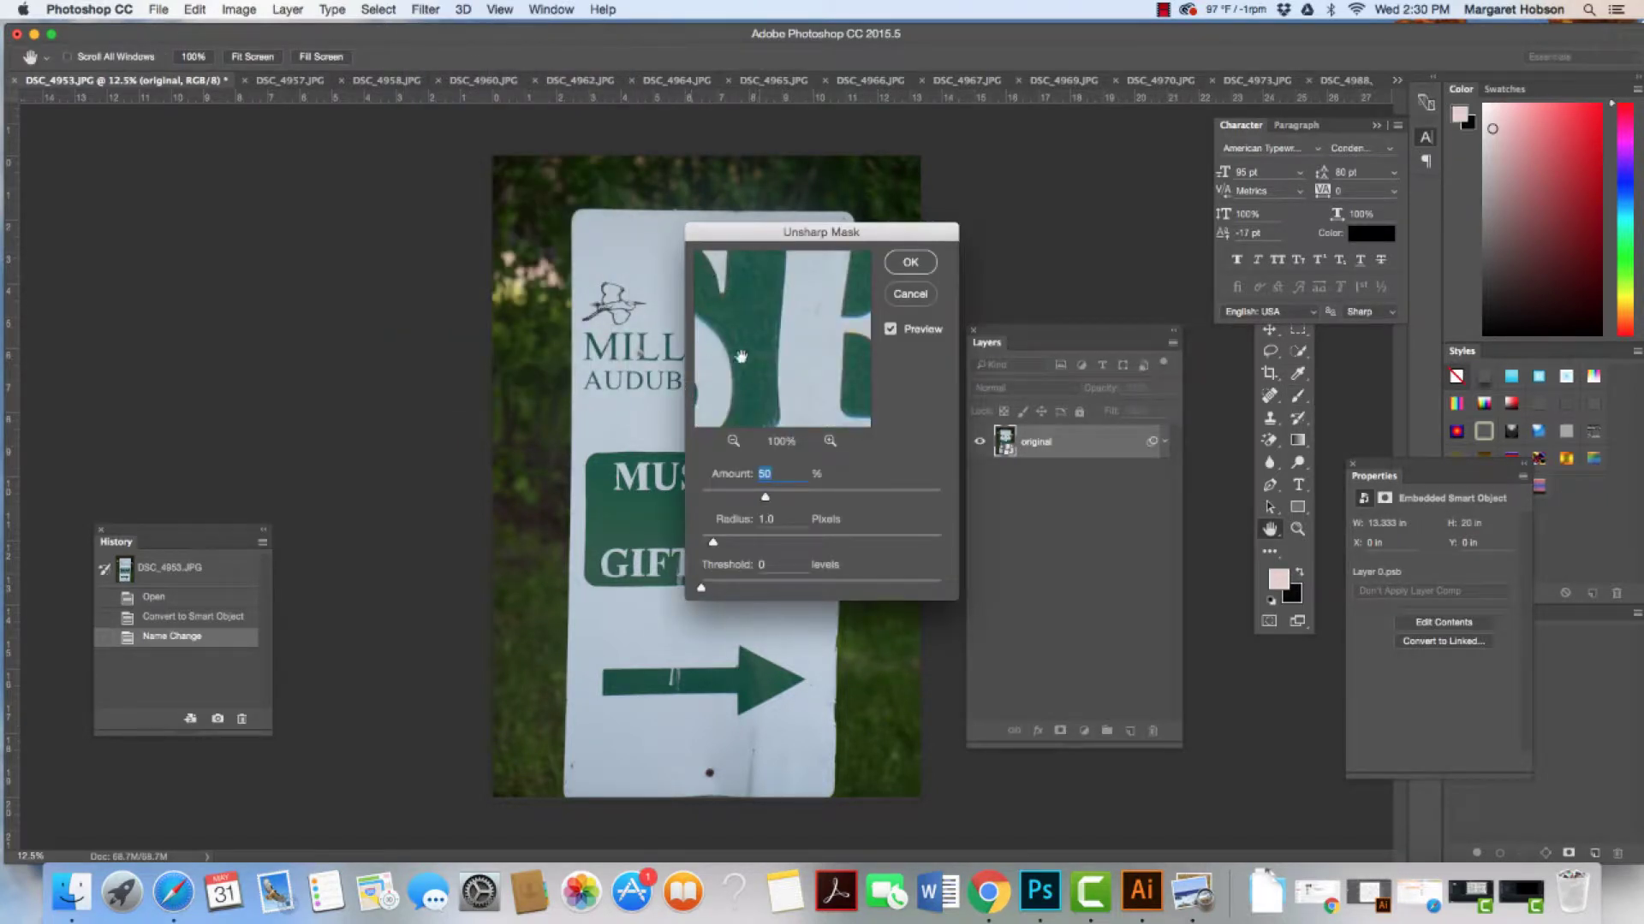
left_click(734, 441)
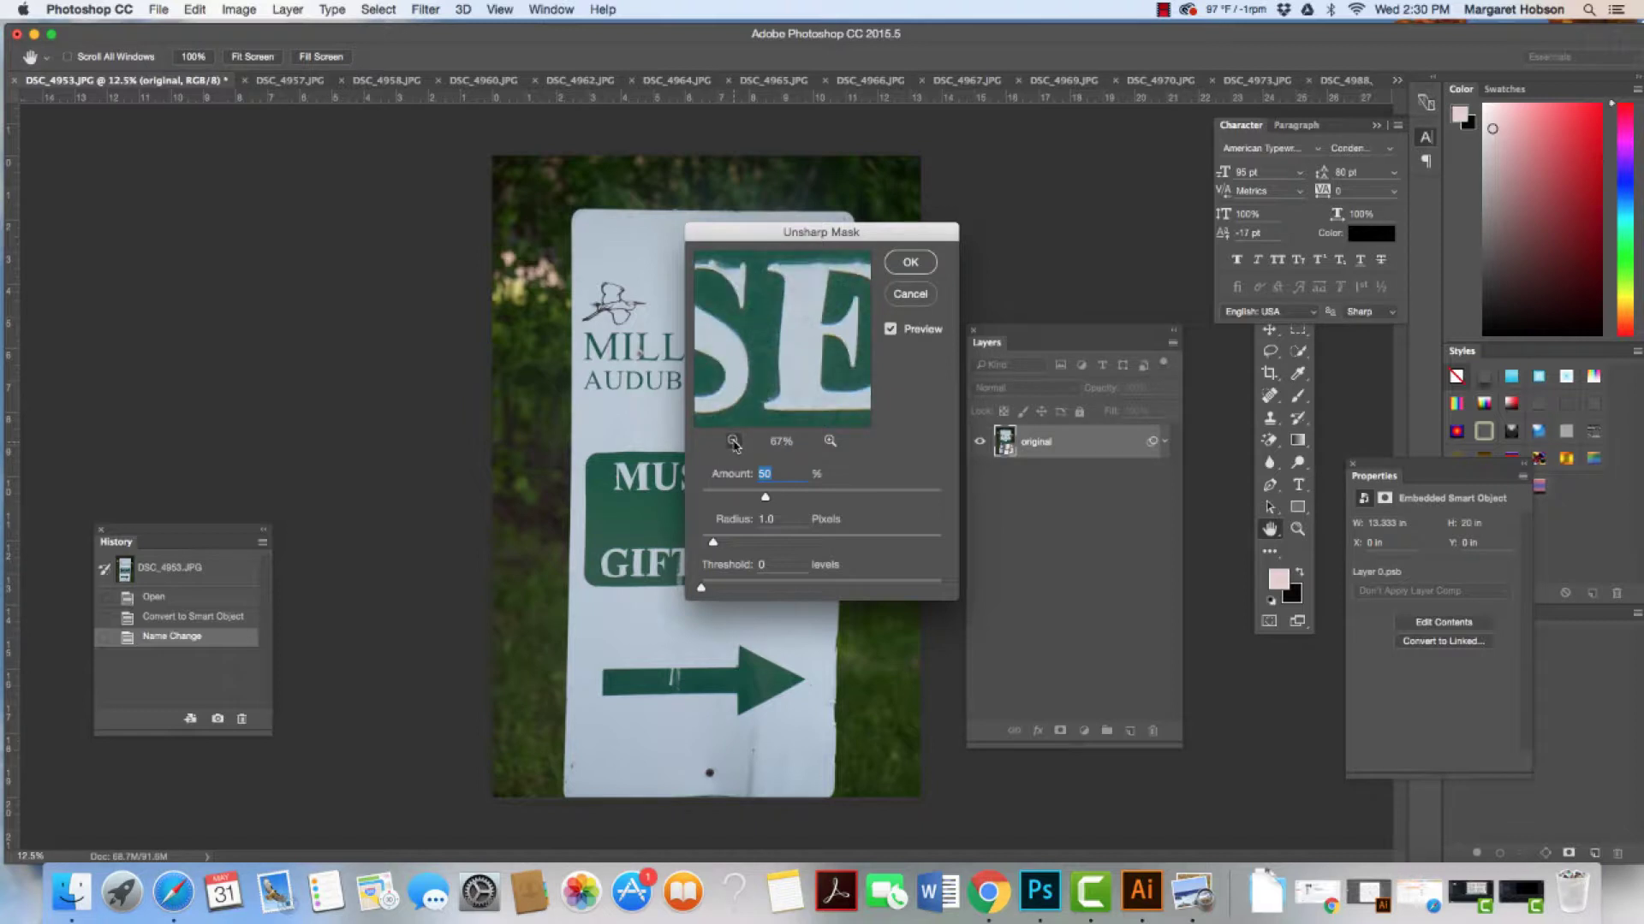
left_click(733, 441)
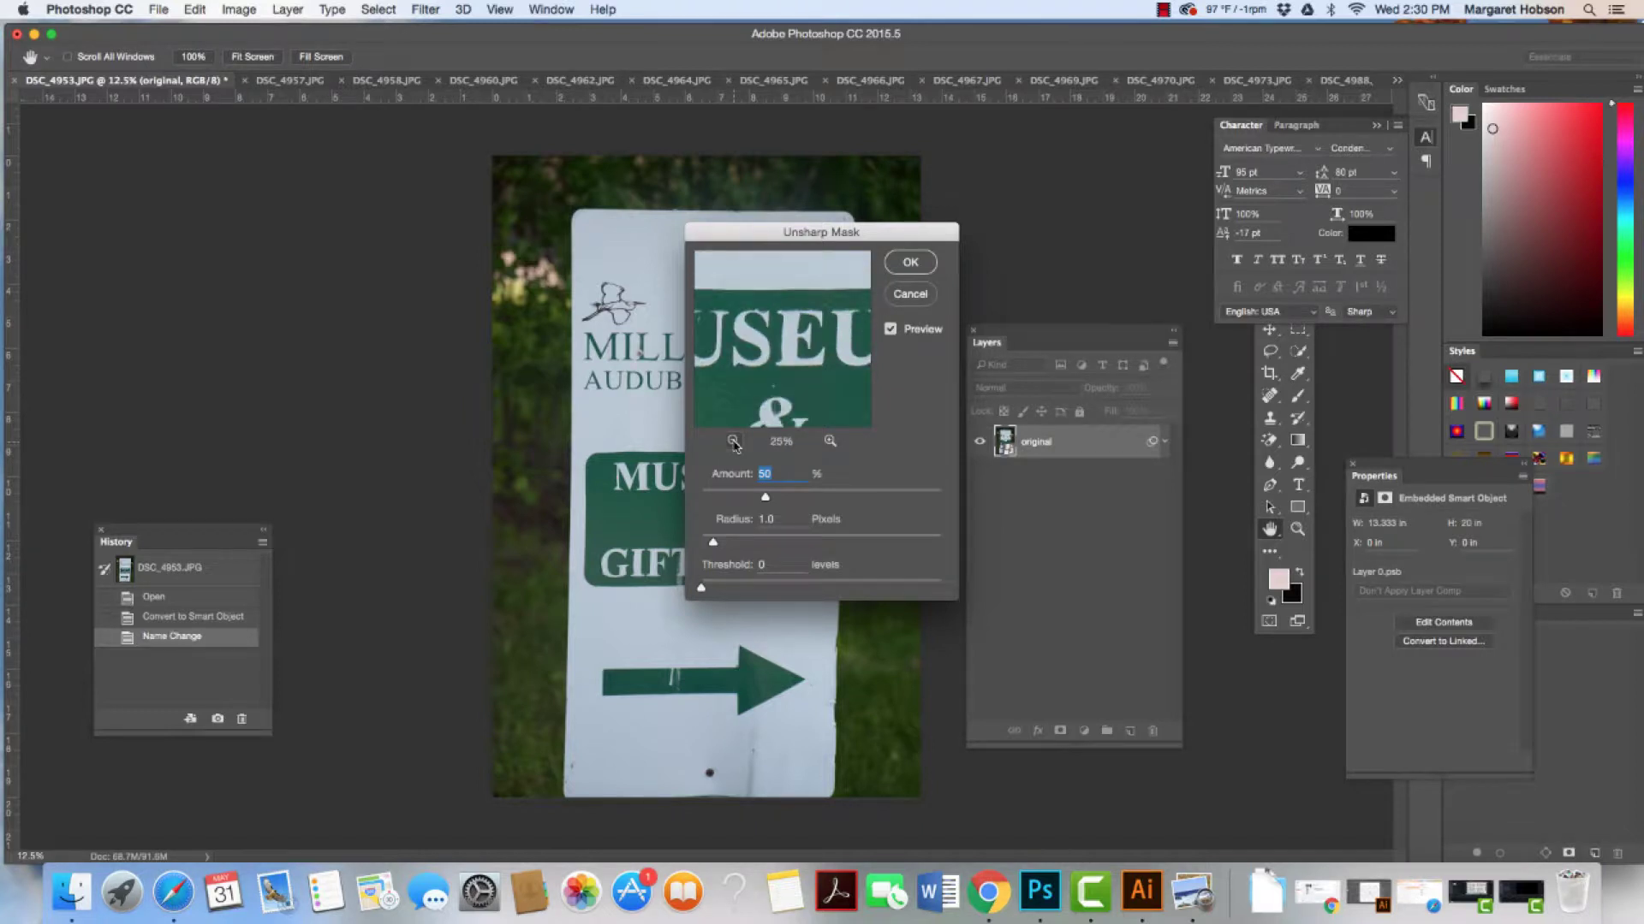
left_click(734, 442)
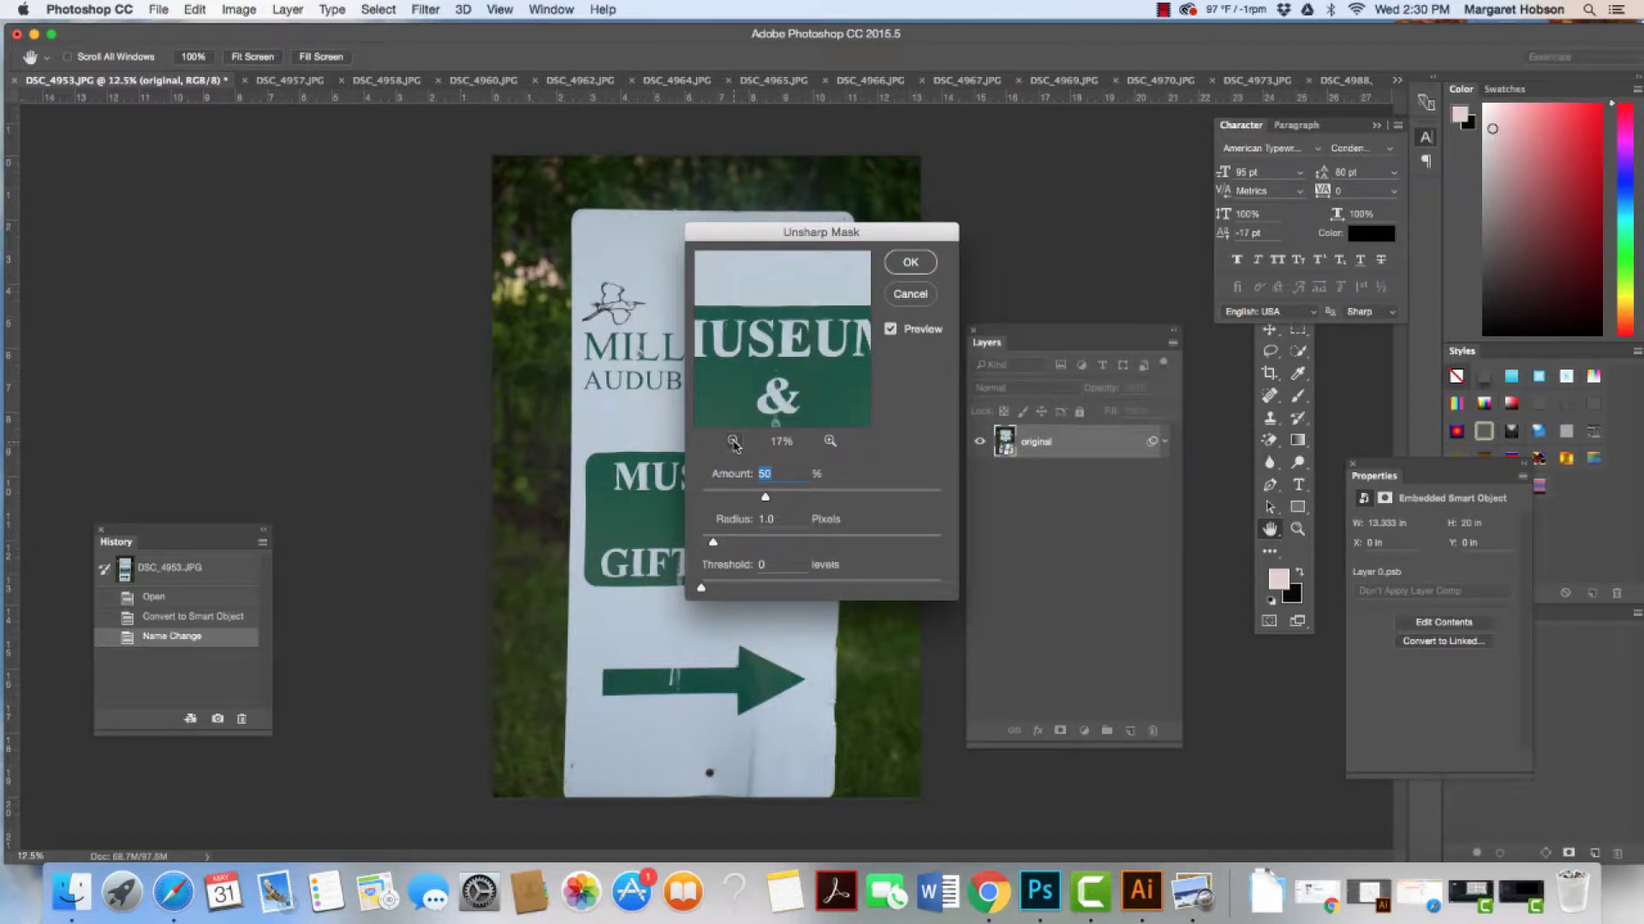
left_click_drag(752, 241, 951, 203)
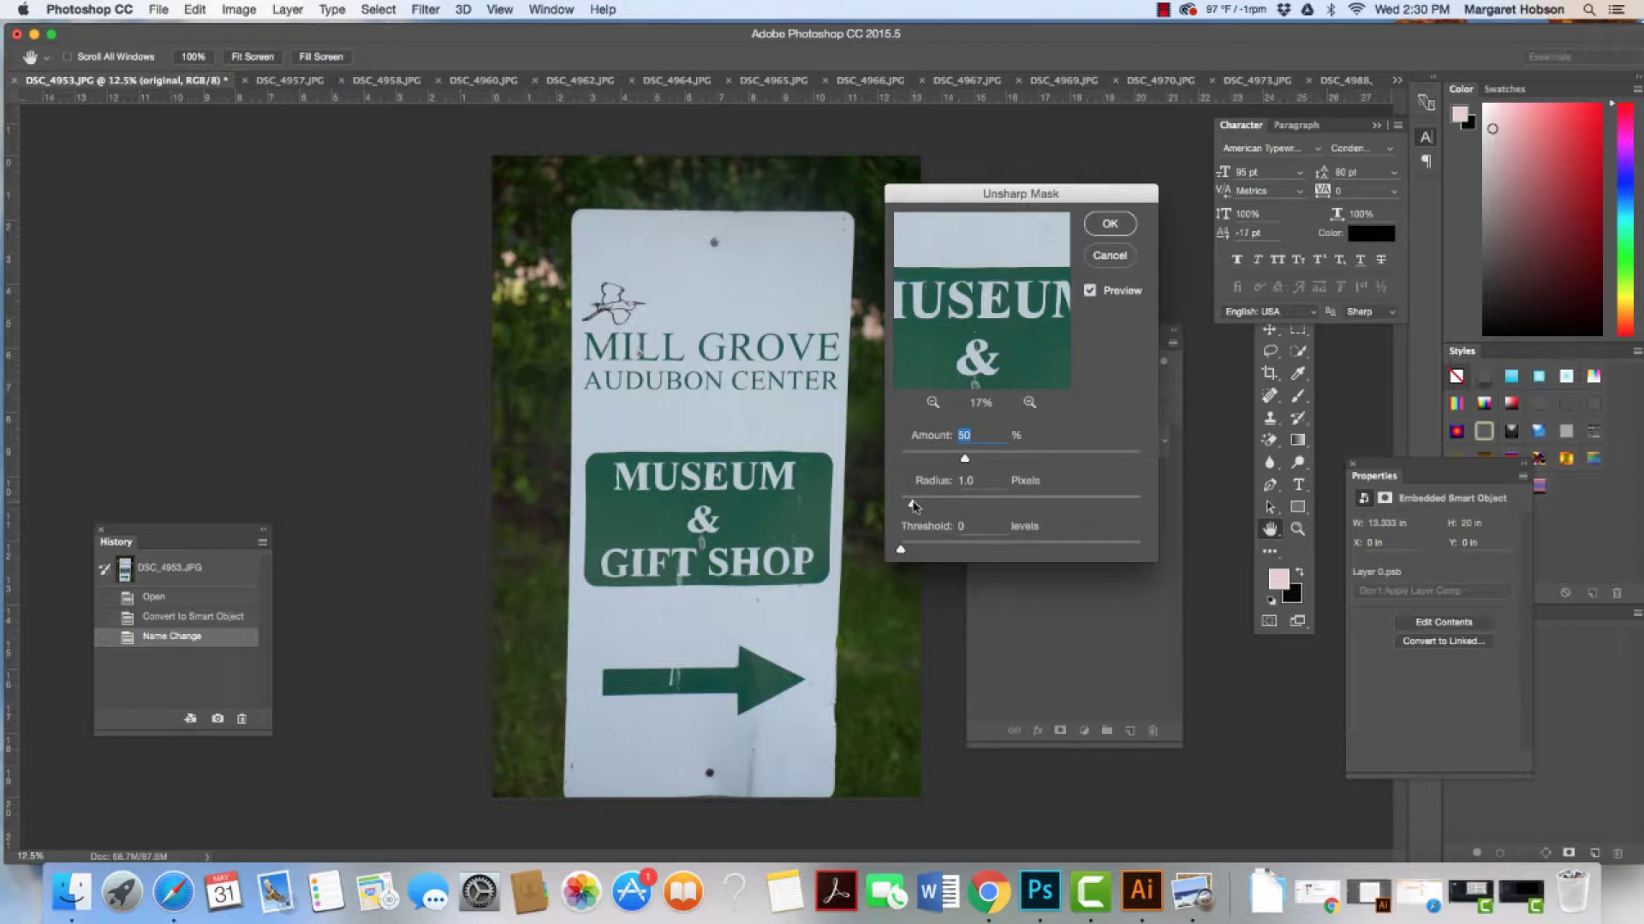
Set Unsharp Mask Radius to 2.0 pixels and Amount to 73%, Threshold 0
left_click_drag(913, 506, 1005, 462)
left_click(933, 403)
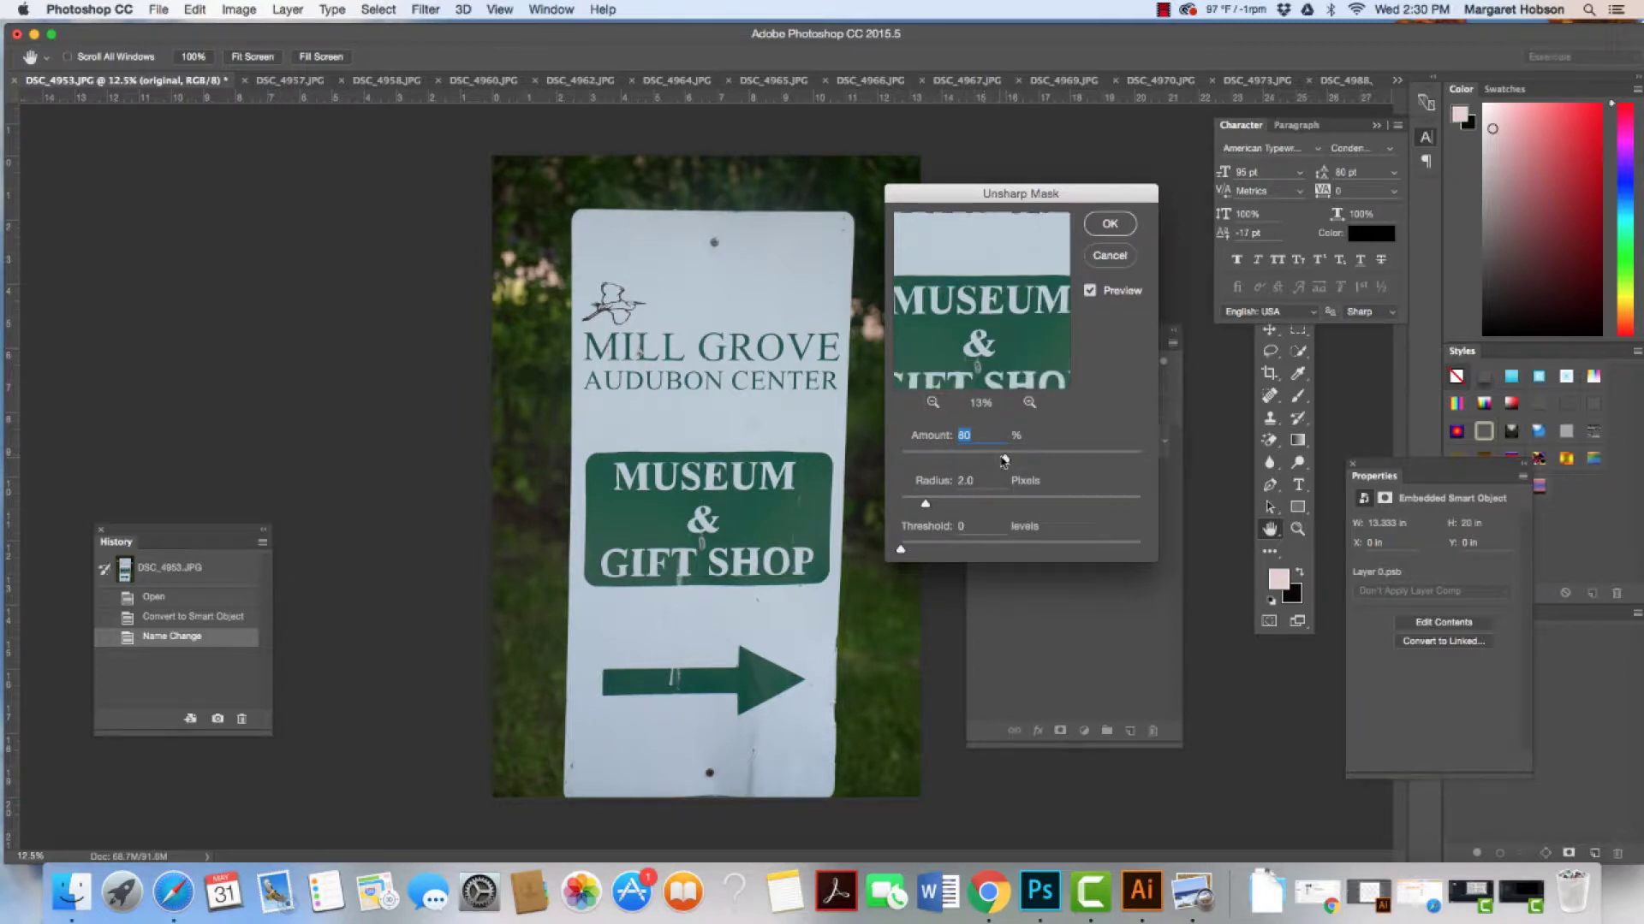
left_click_drag(1011, 462, 996, 462)
Apply the Unsharp Mask smart filter, toggling it off and on twice to compare
left_click(1109, 224)
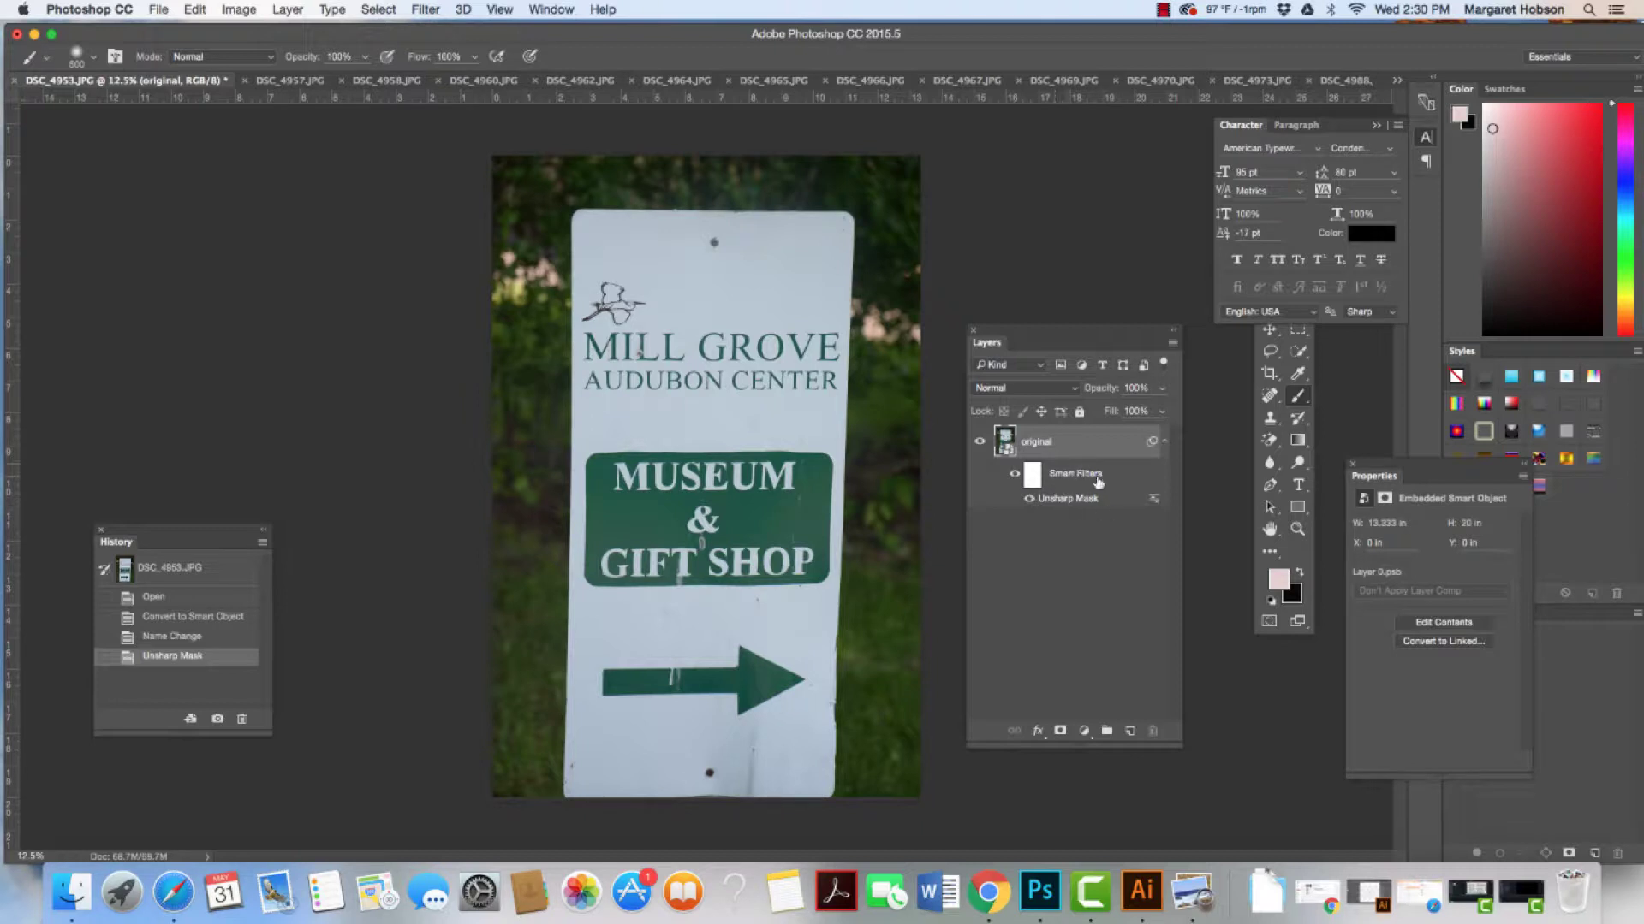
left_click(1014, 476)
left_click(1015, 476)
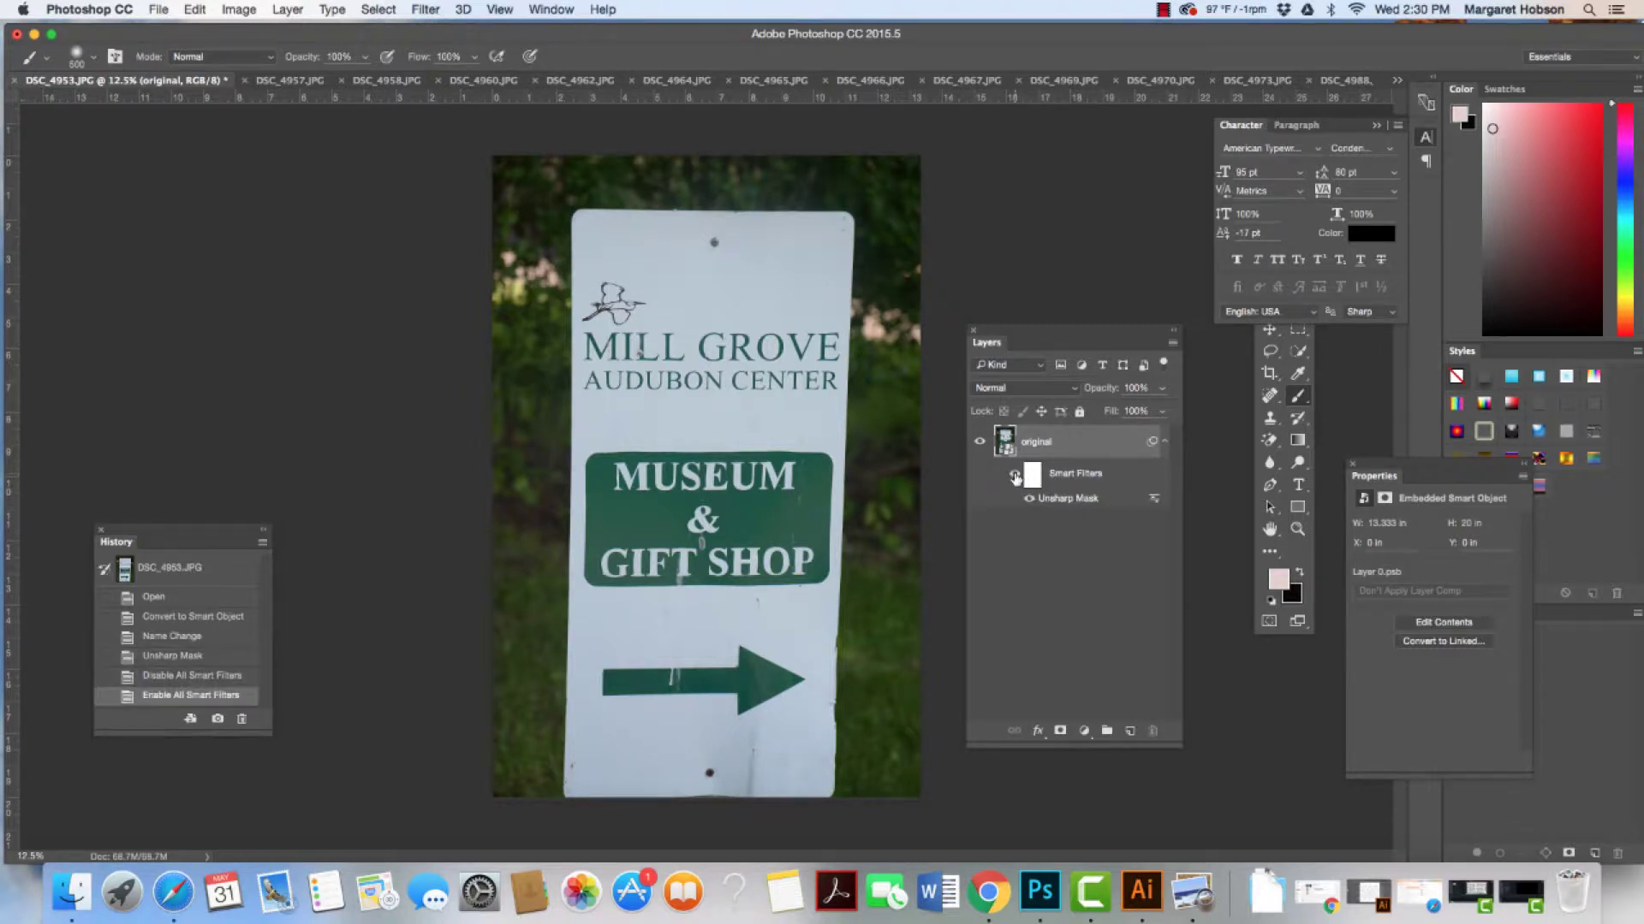
left_click(1015, 476)
left_click(1014, 476)
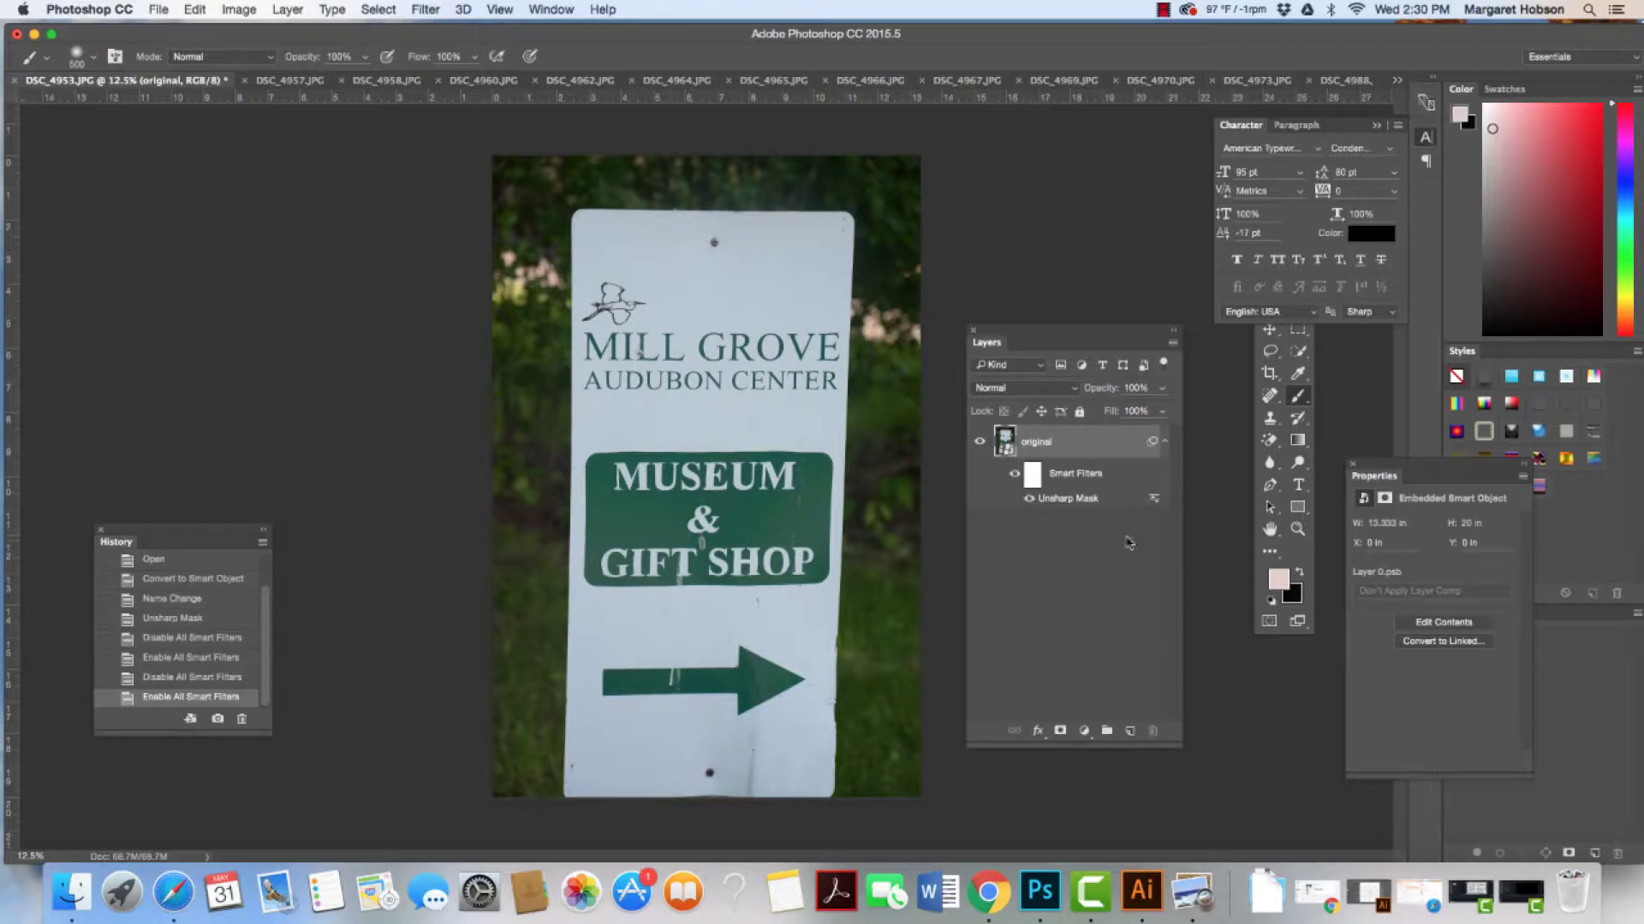
Zoom into the MILL GROVE lettering and toggle the sharpening off and on twice
left_click(1298, 529)
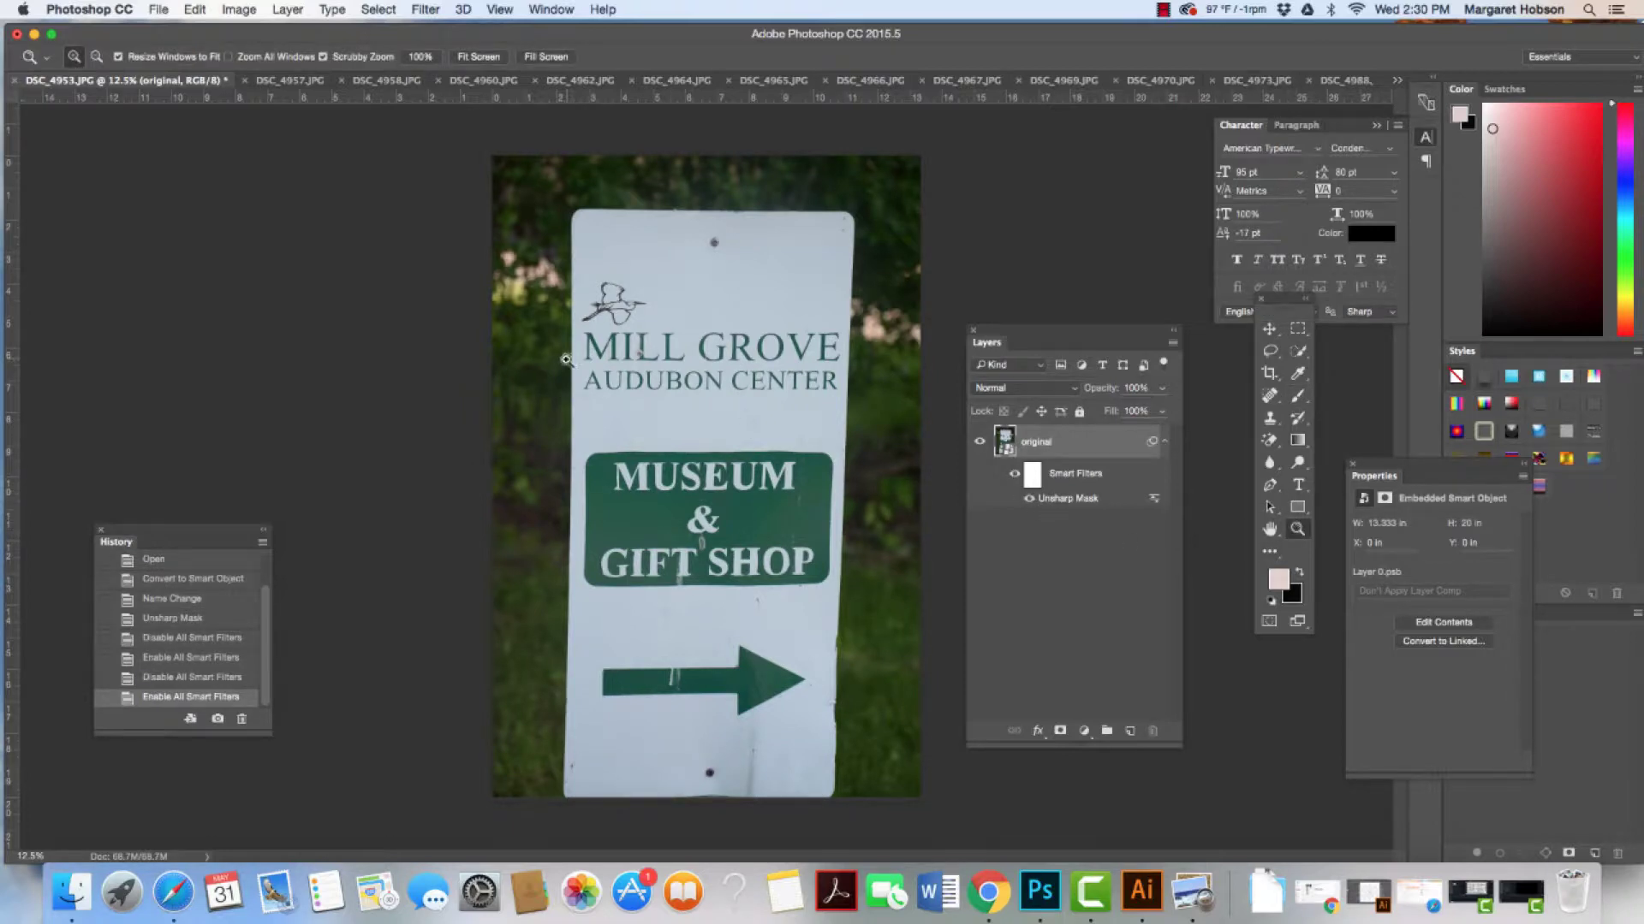
left_click_drag(565, 359, 624, 587)
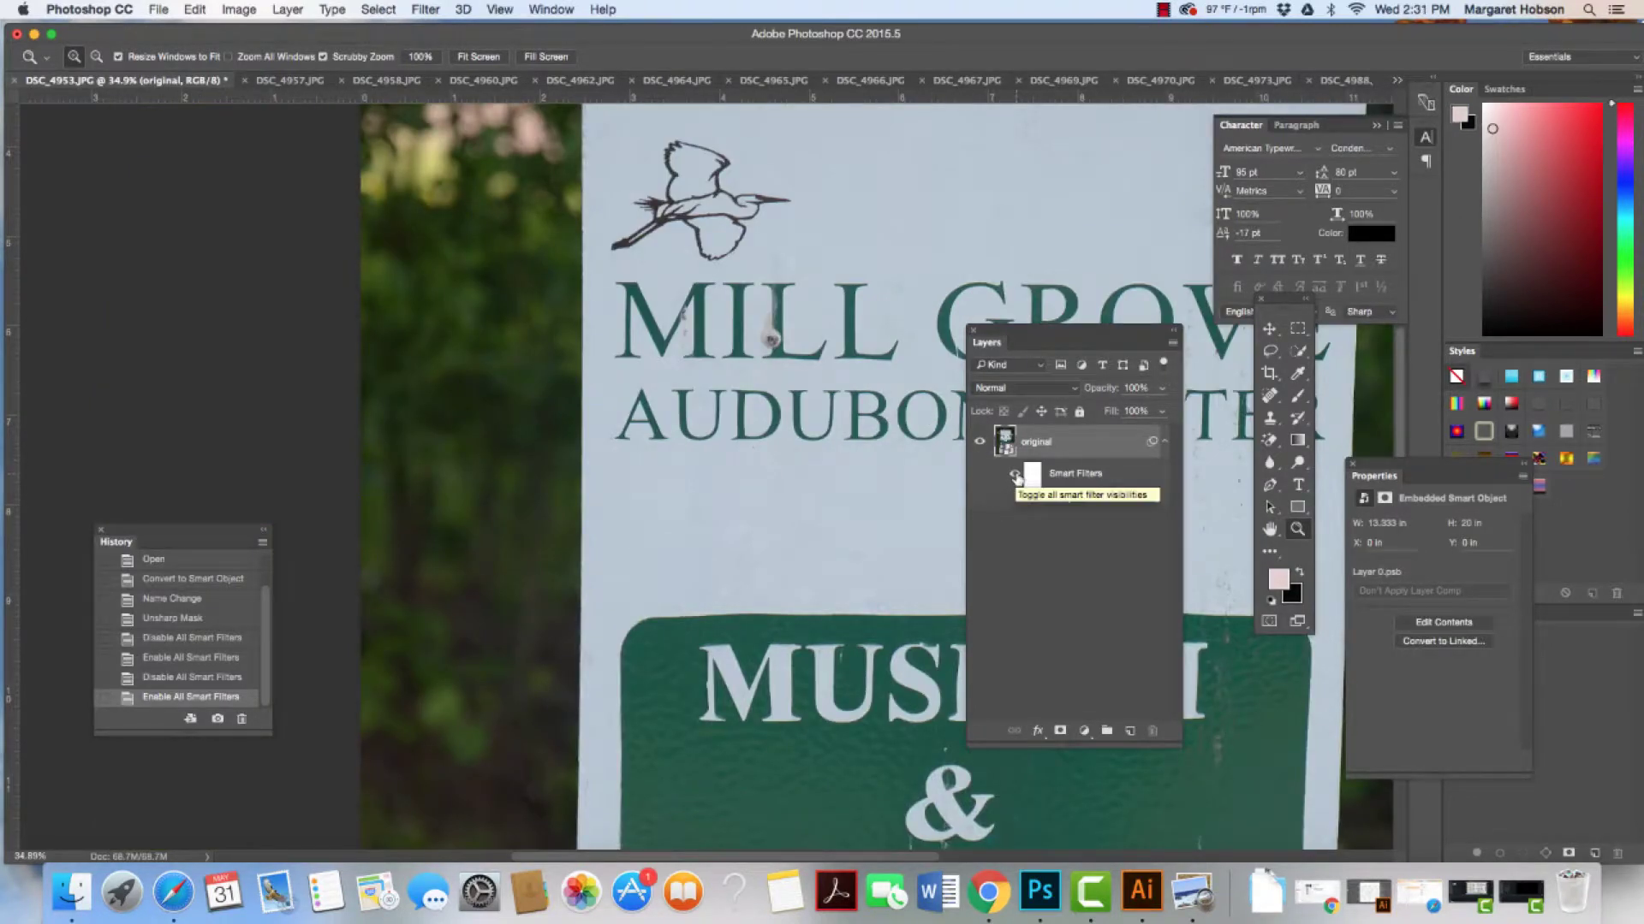
left_click(1016, 476)
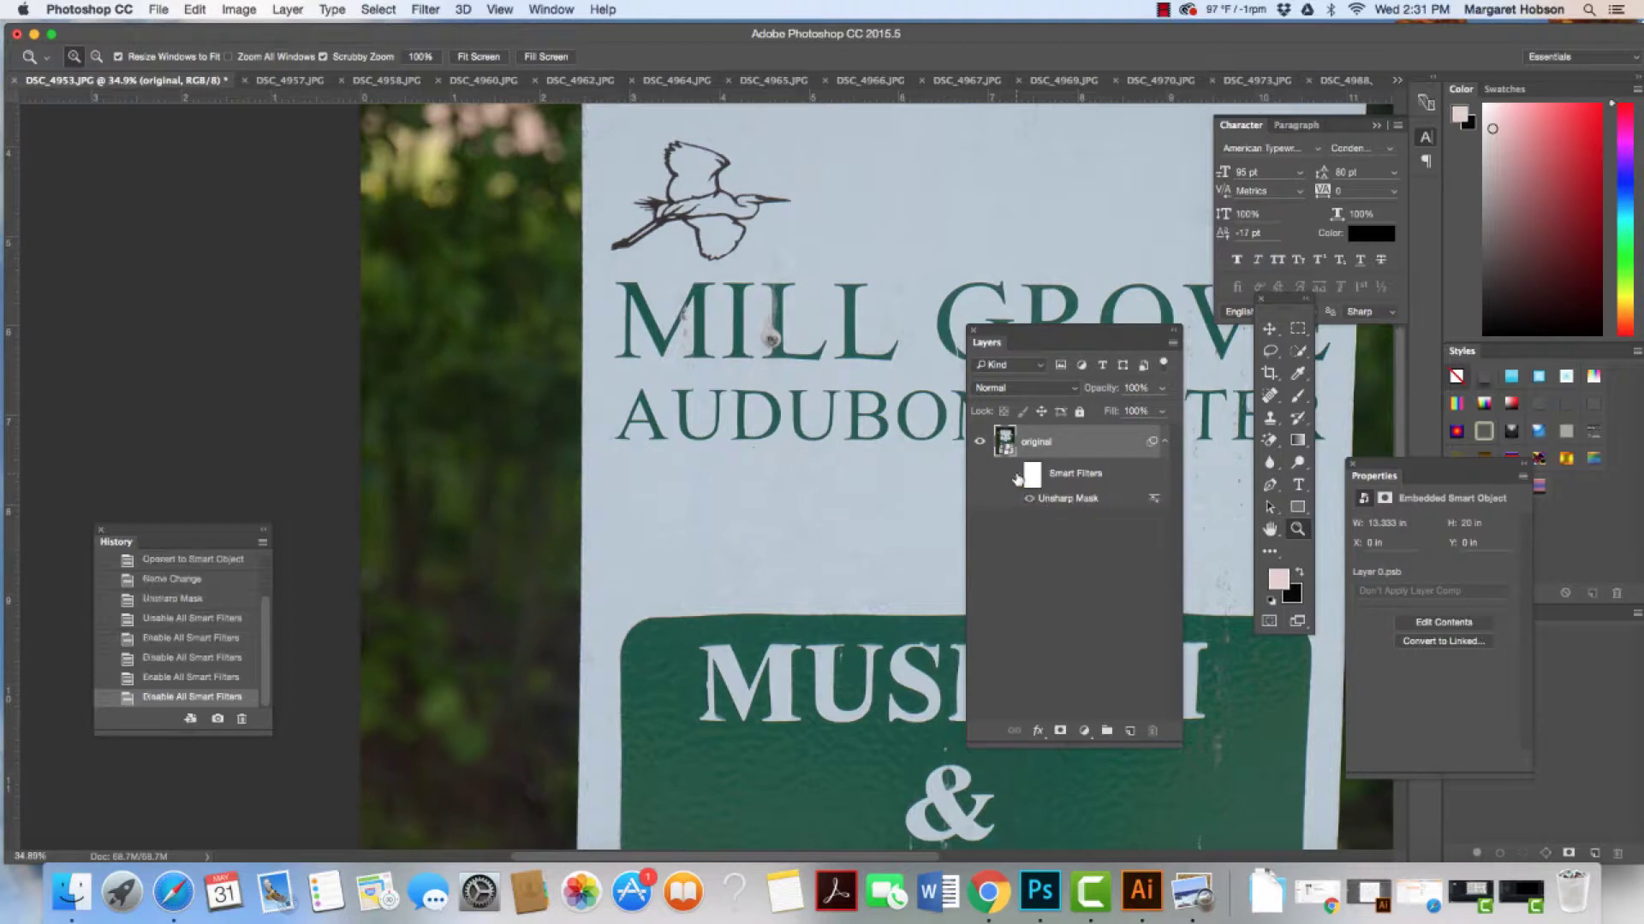
left_click(1015, 476)
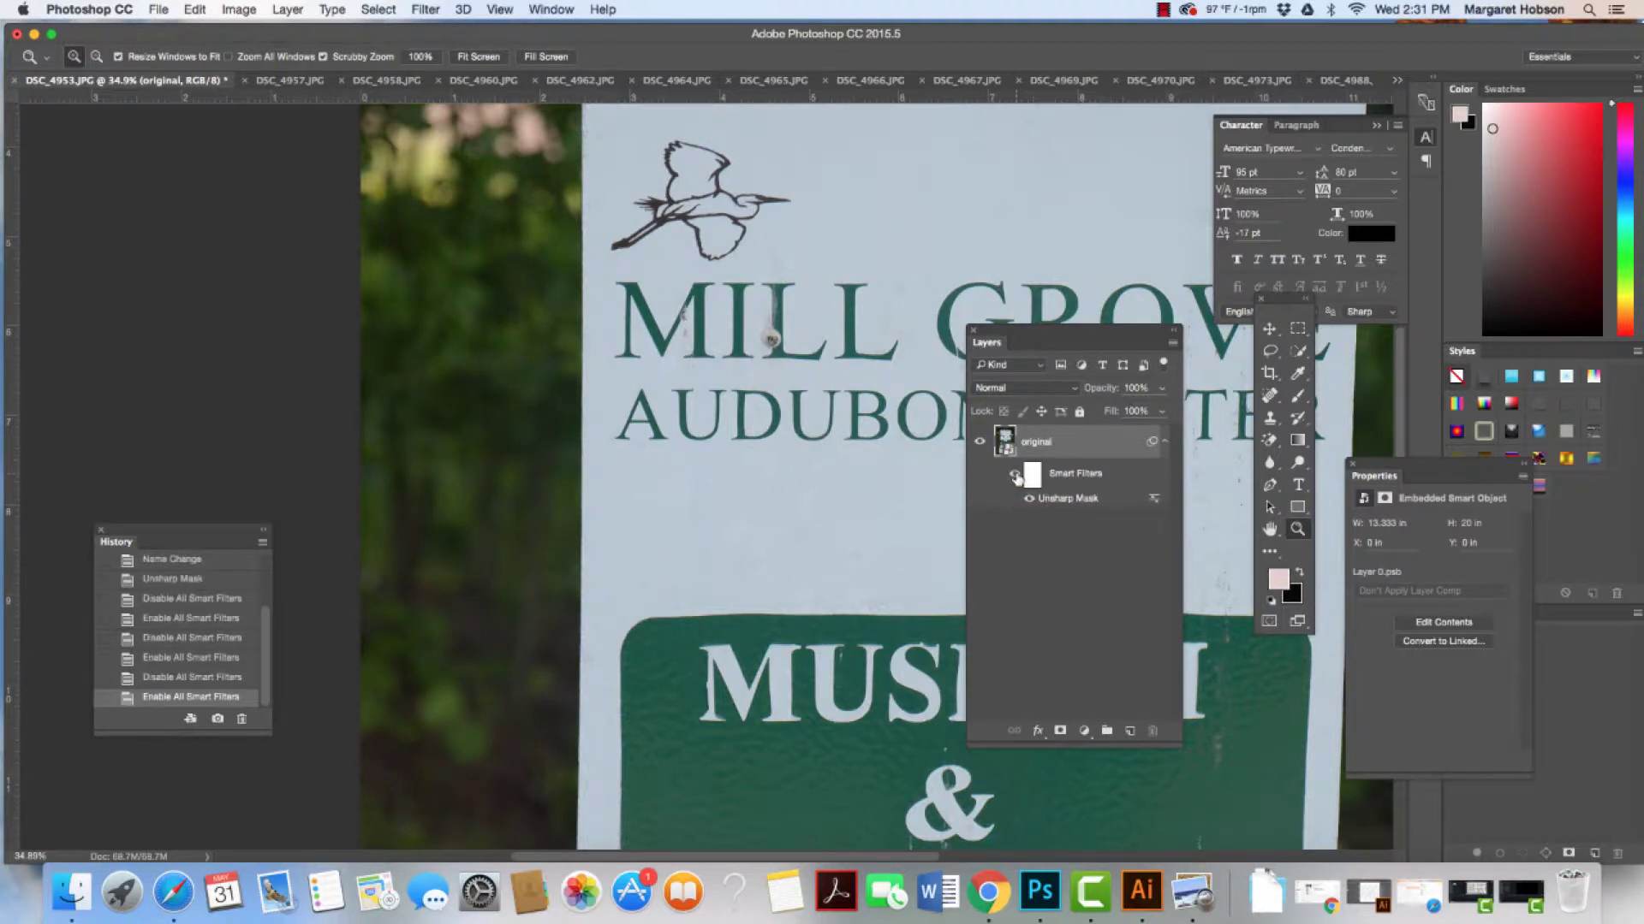
left_click(1016, 476)
left_click(1016, 476)
Compare the sharpening at higher zoom, zoom back out, and switch to DSC_4960.JPG
key("super+equal")
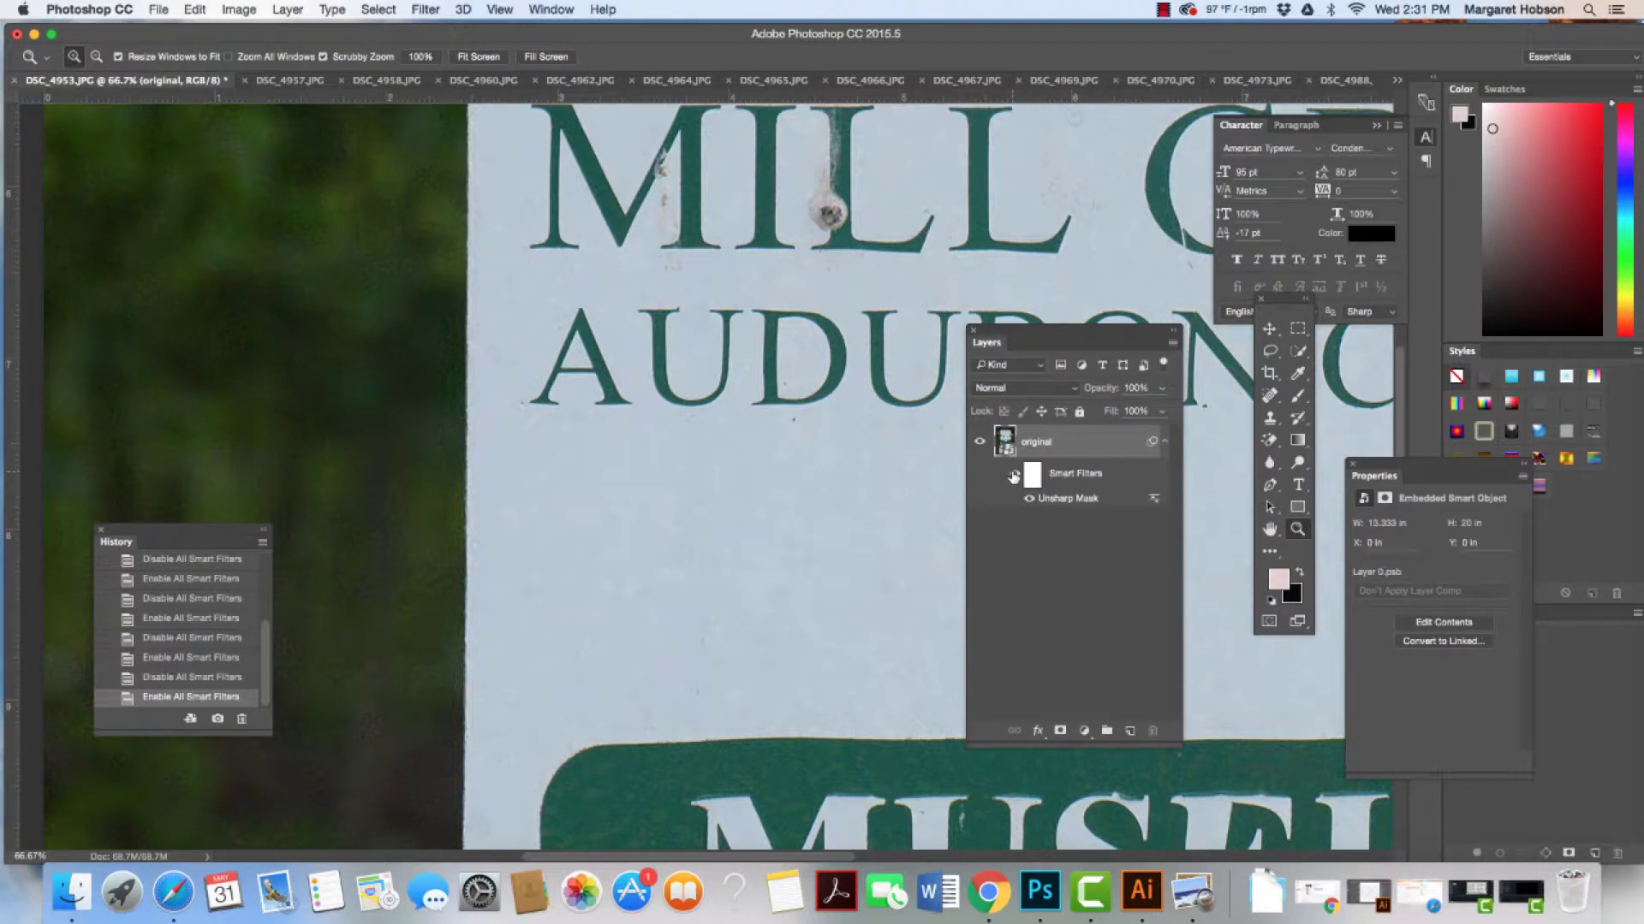
left_click(1013, 477)
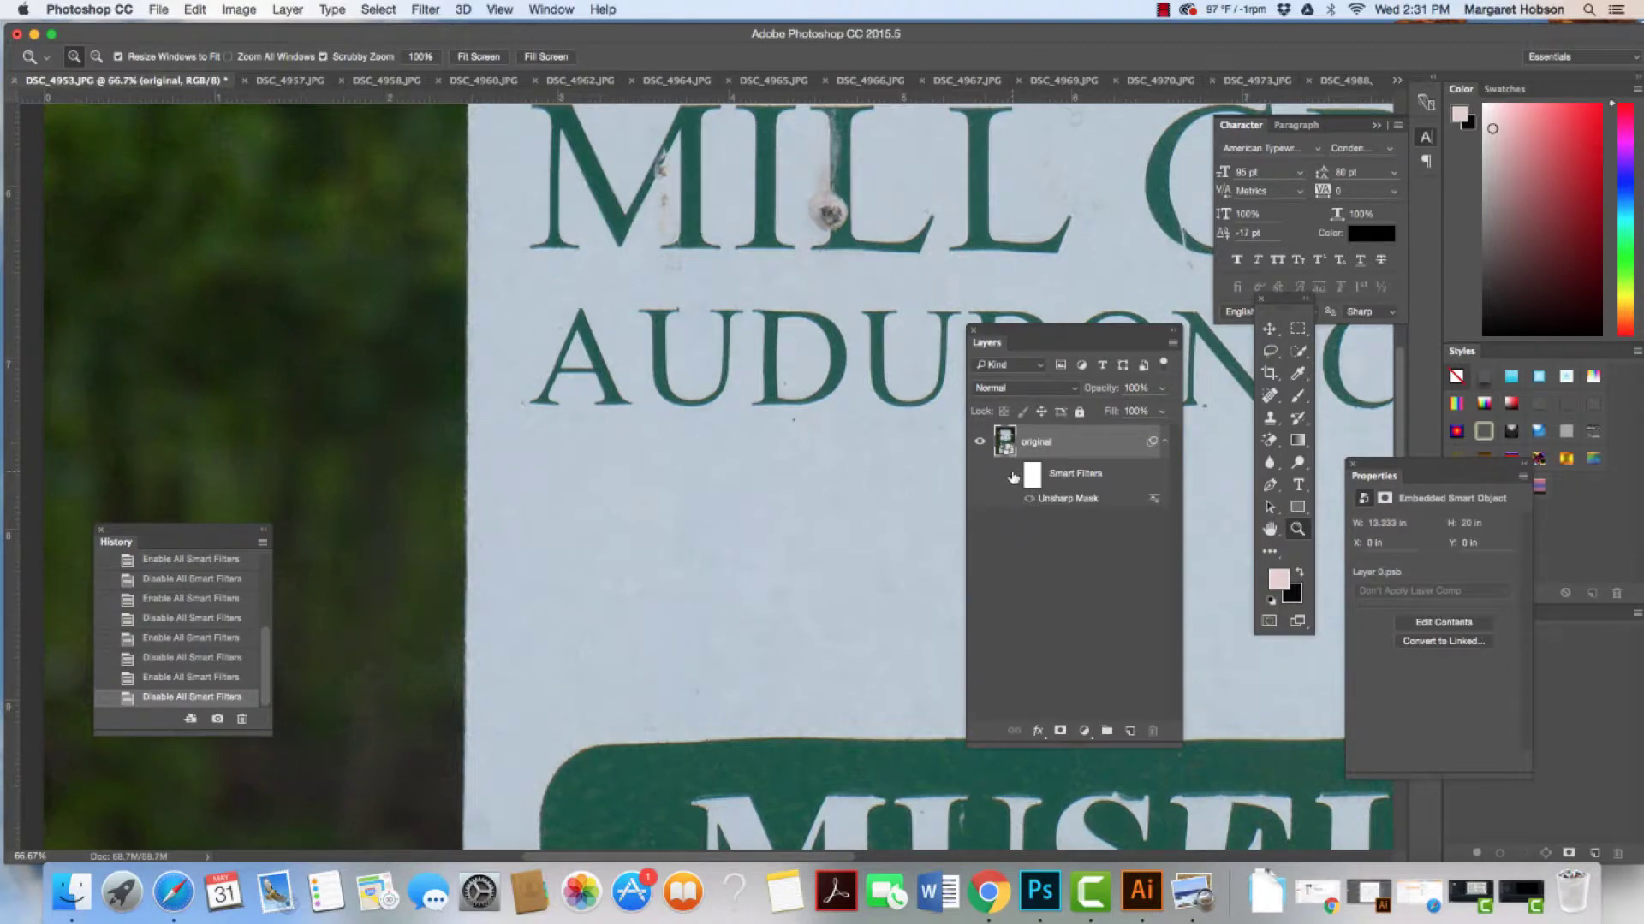
left_click(1014, 477)
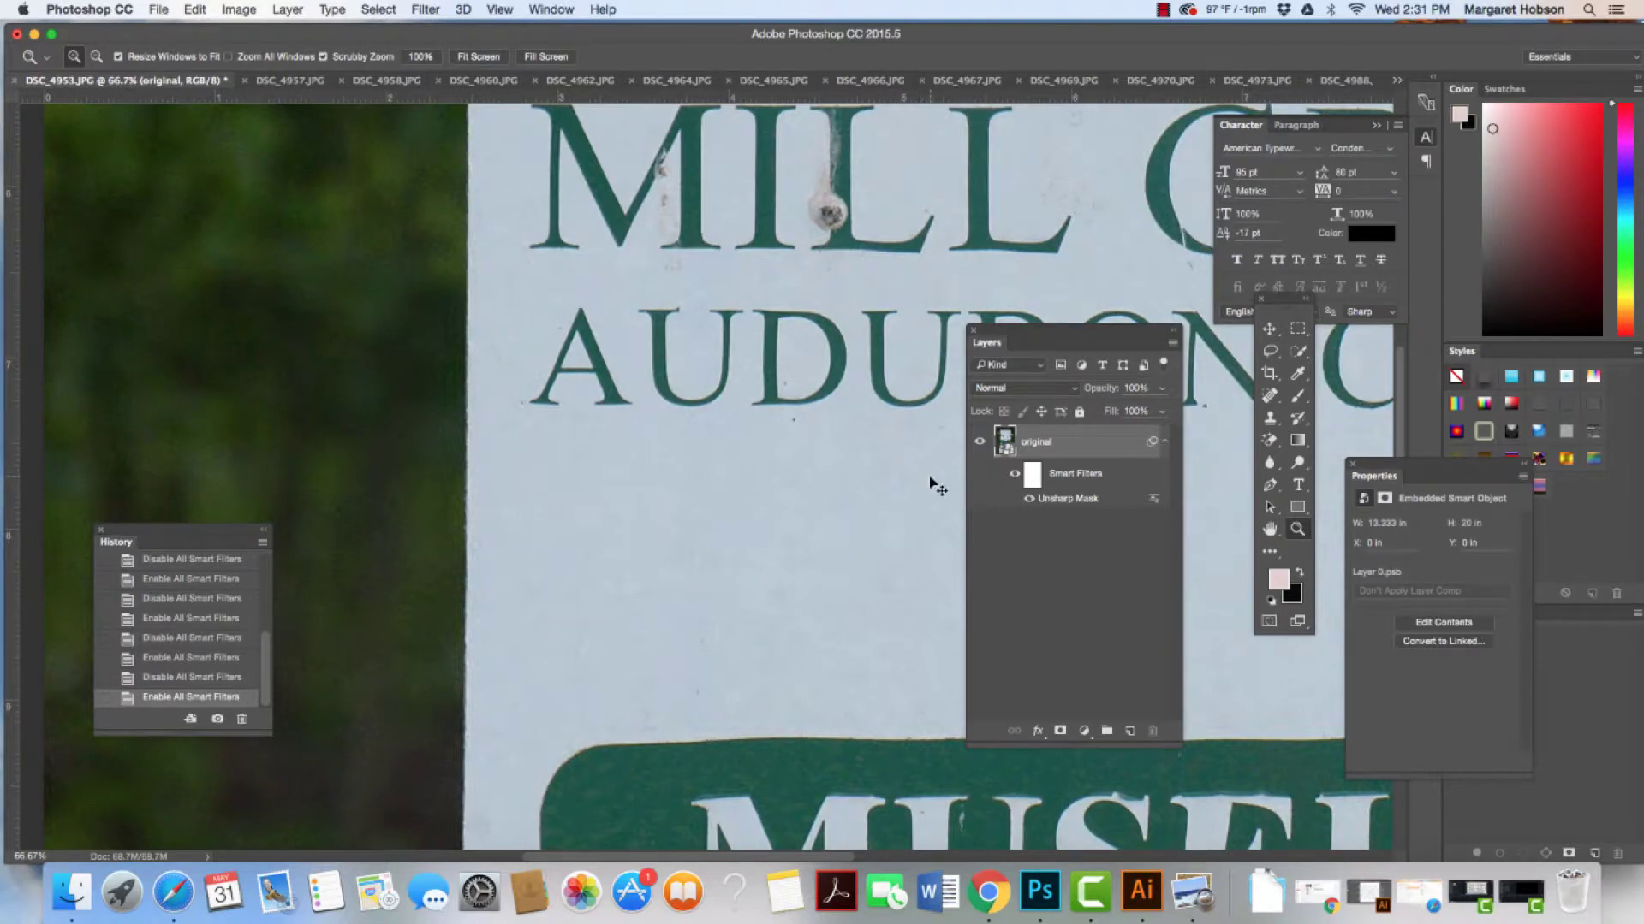
key("super+minus")
key("super+minus")
key("super+minus")
key("super+minus")
key("super+minus")
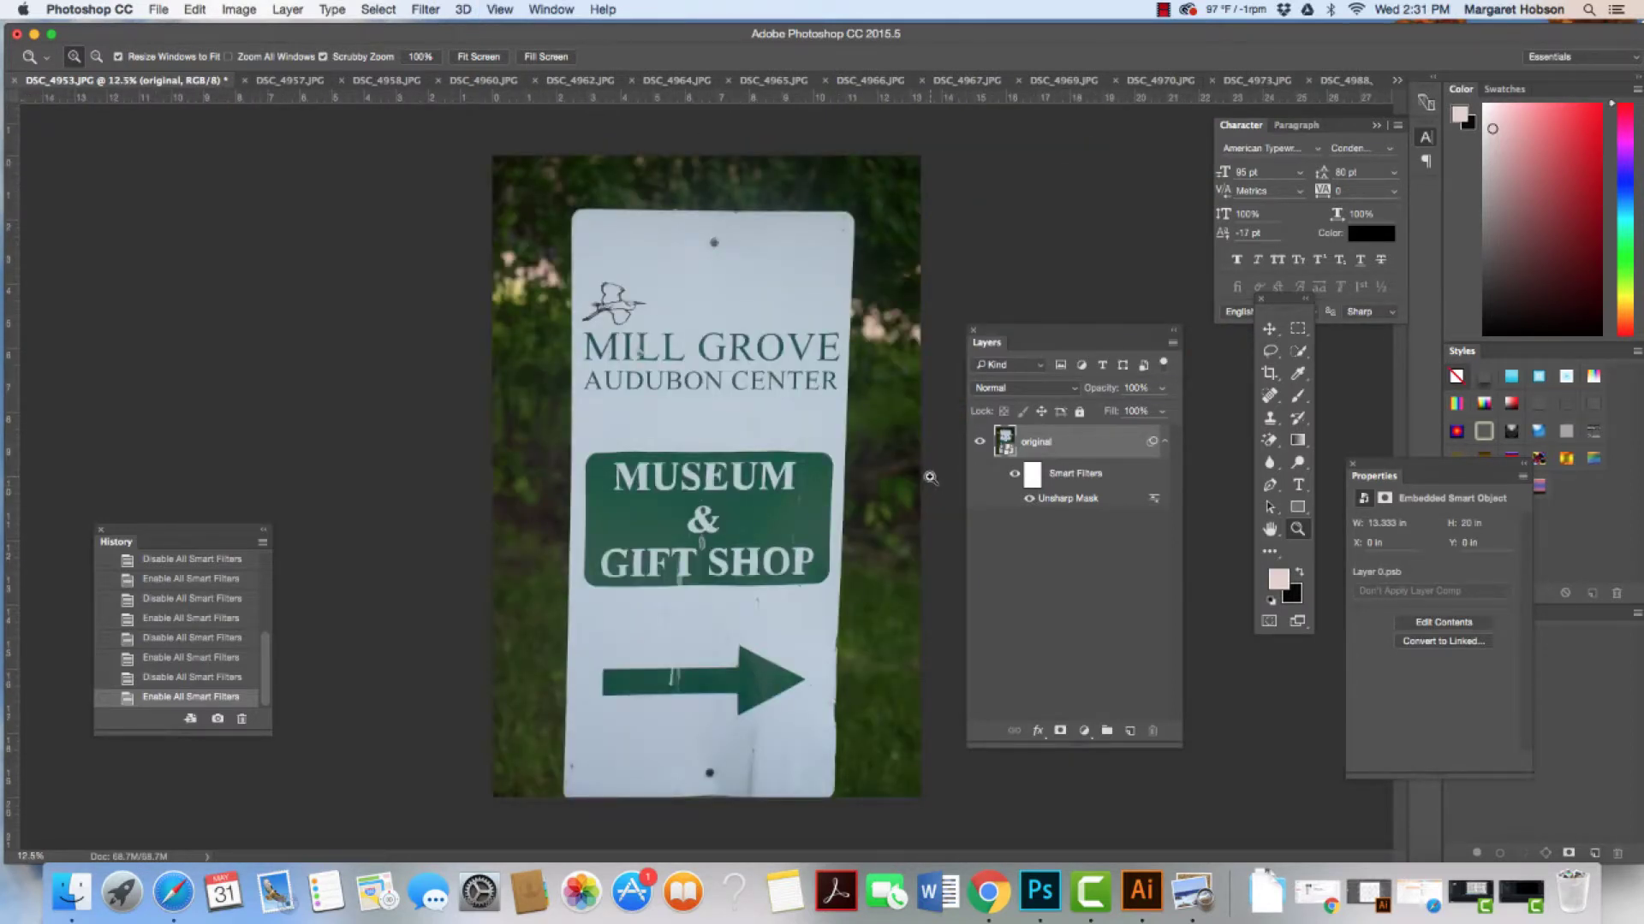
left_click(484, 81)
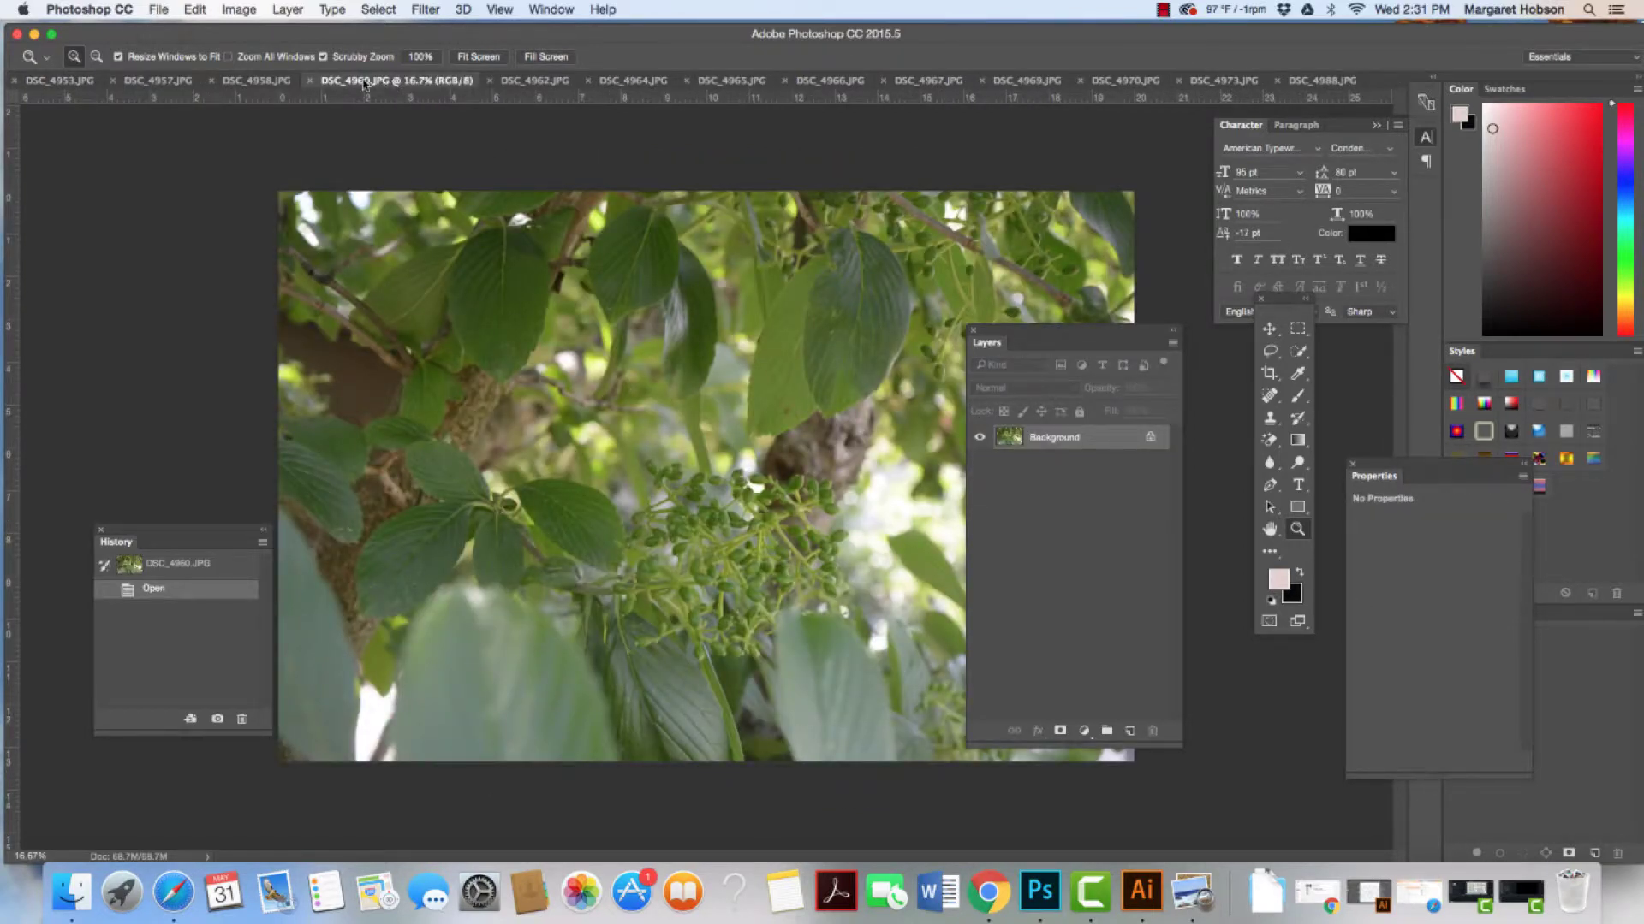
Bring the weathervane cupola photo DSC_4970.JPG to the front
left_click(247, 82)
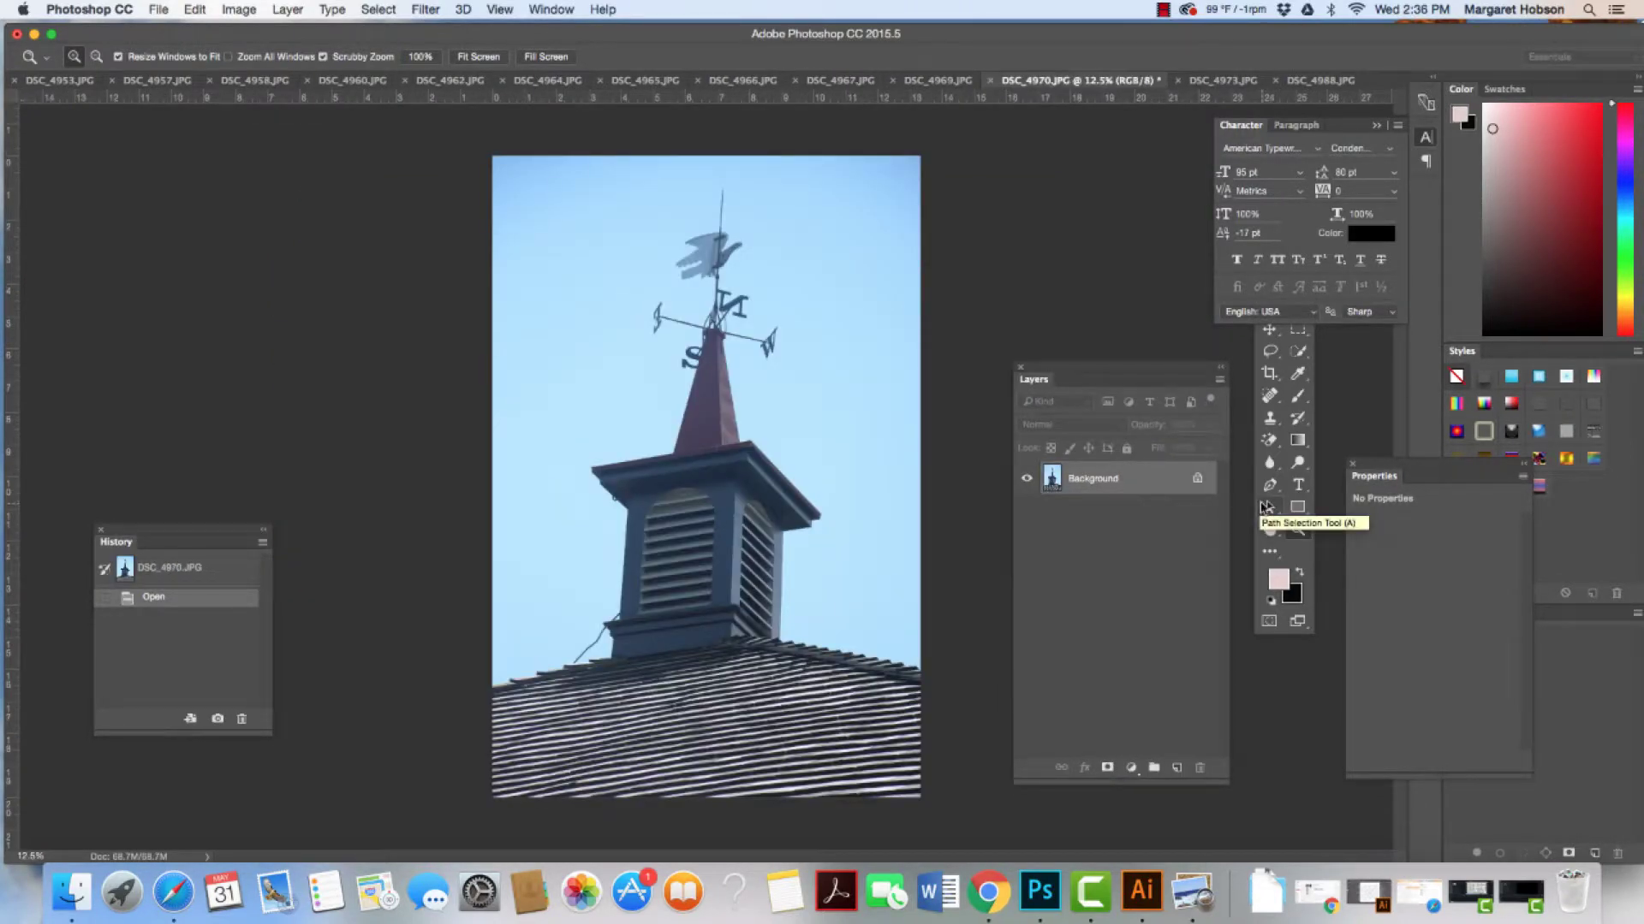
Zoom the cupola photo to 33.3% and pan to frame the weathervane above the spire
left_click(672, 726)
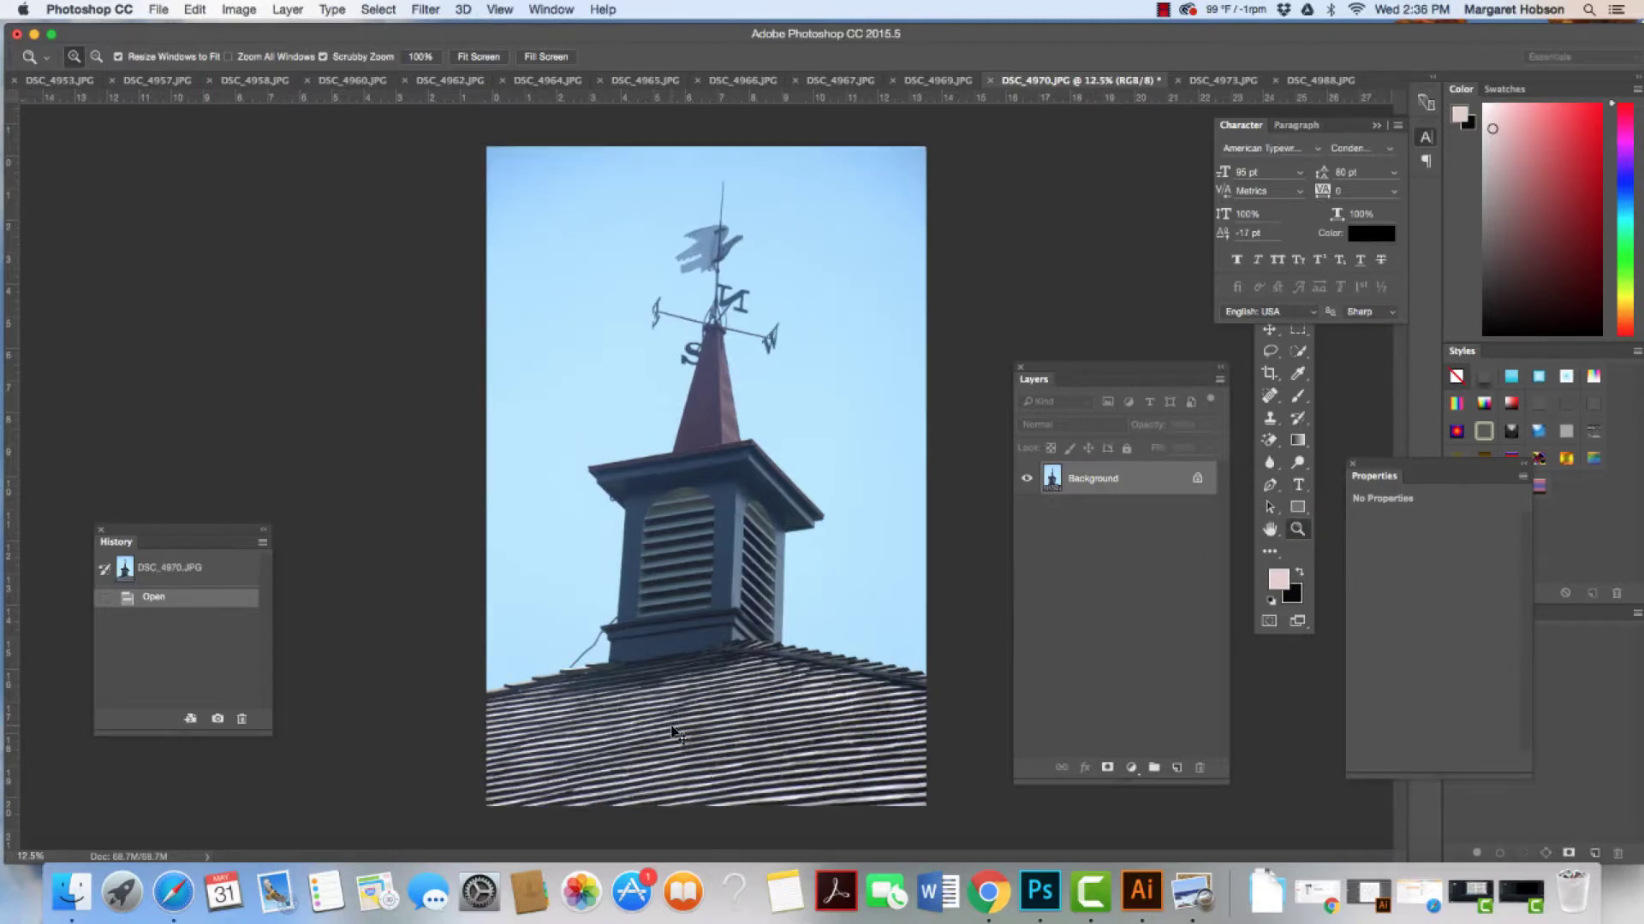
key("super+equal")
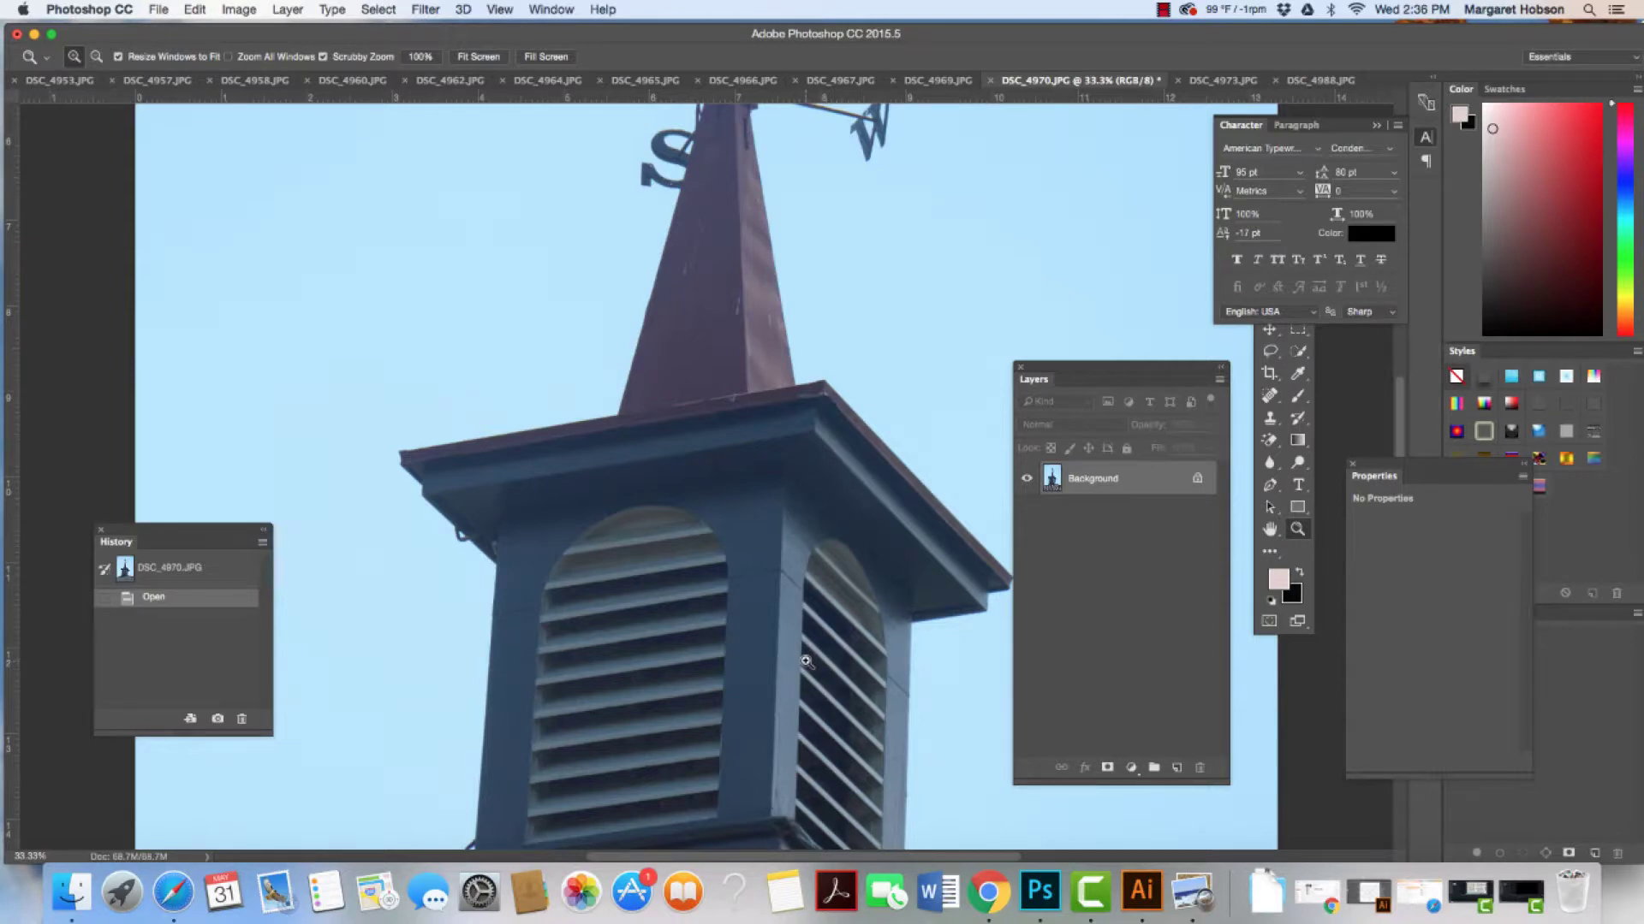
key("h")
left_click_drag(799, 645, 812, 476)
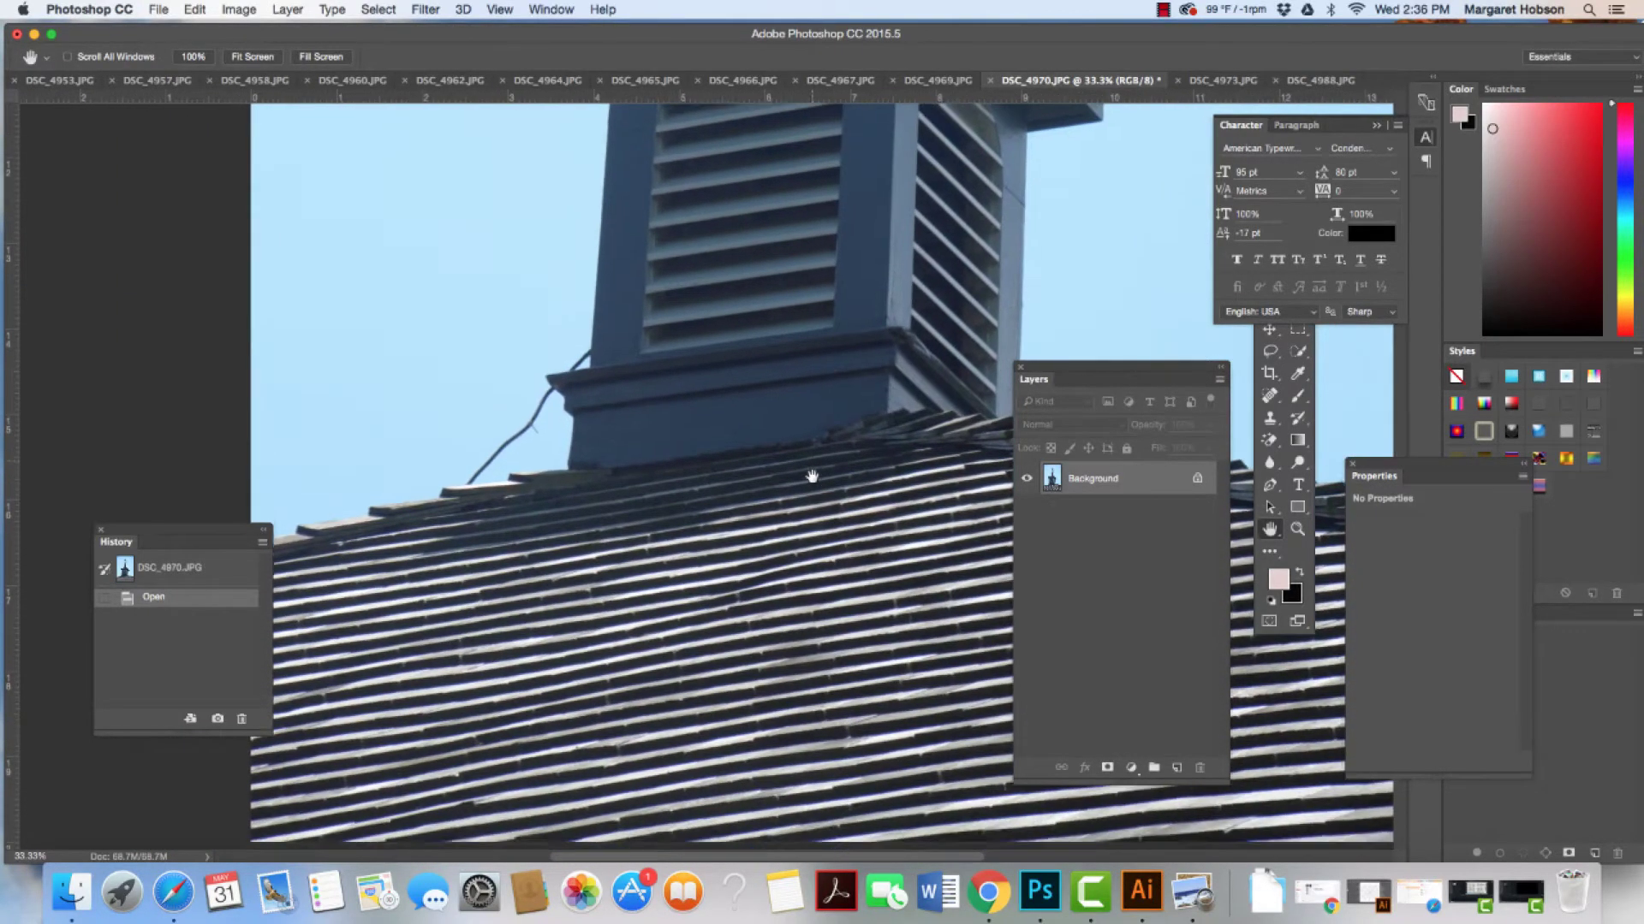
scroll(811, 476, "up", 10)
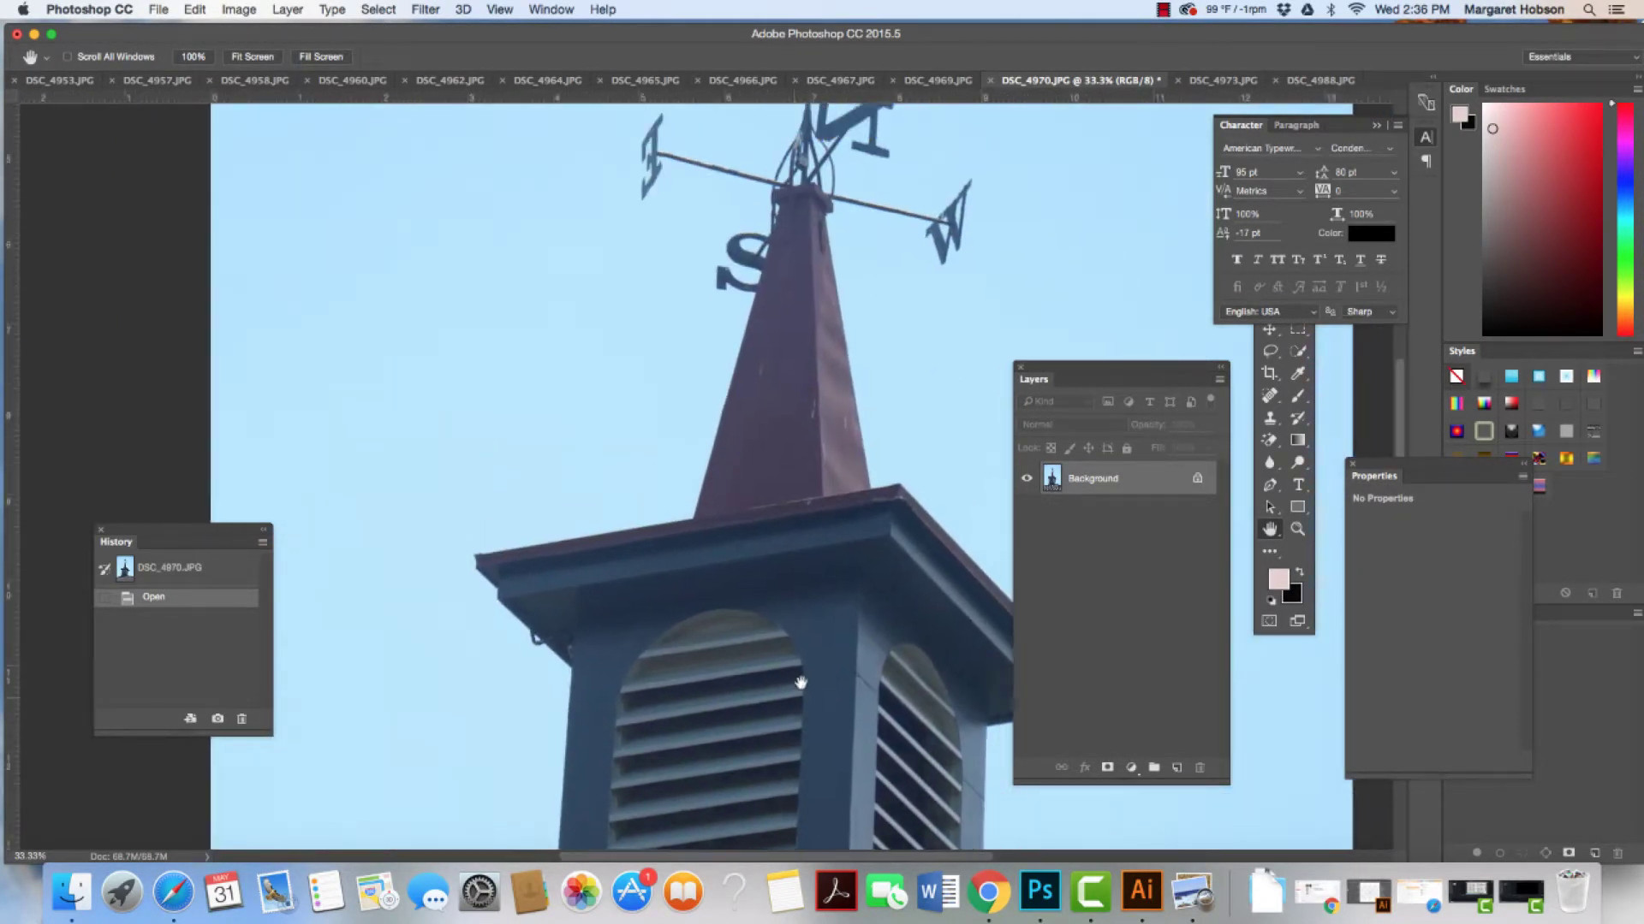
left_click_drag(800, 682, 796, 809)
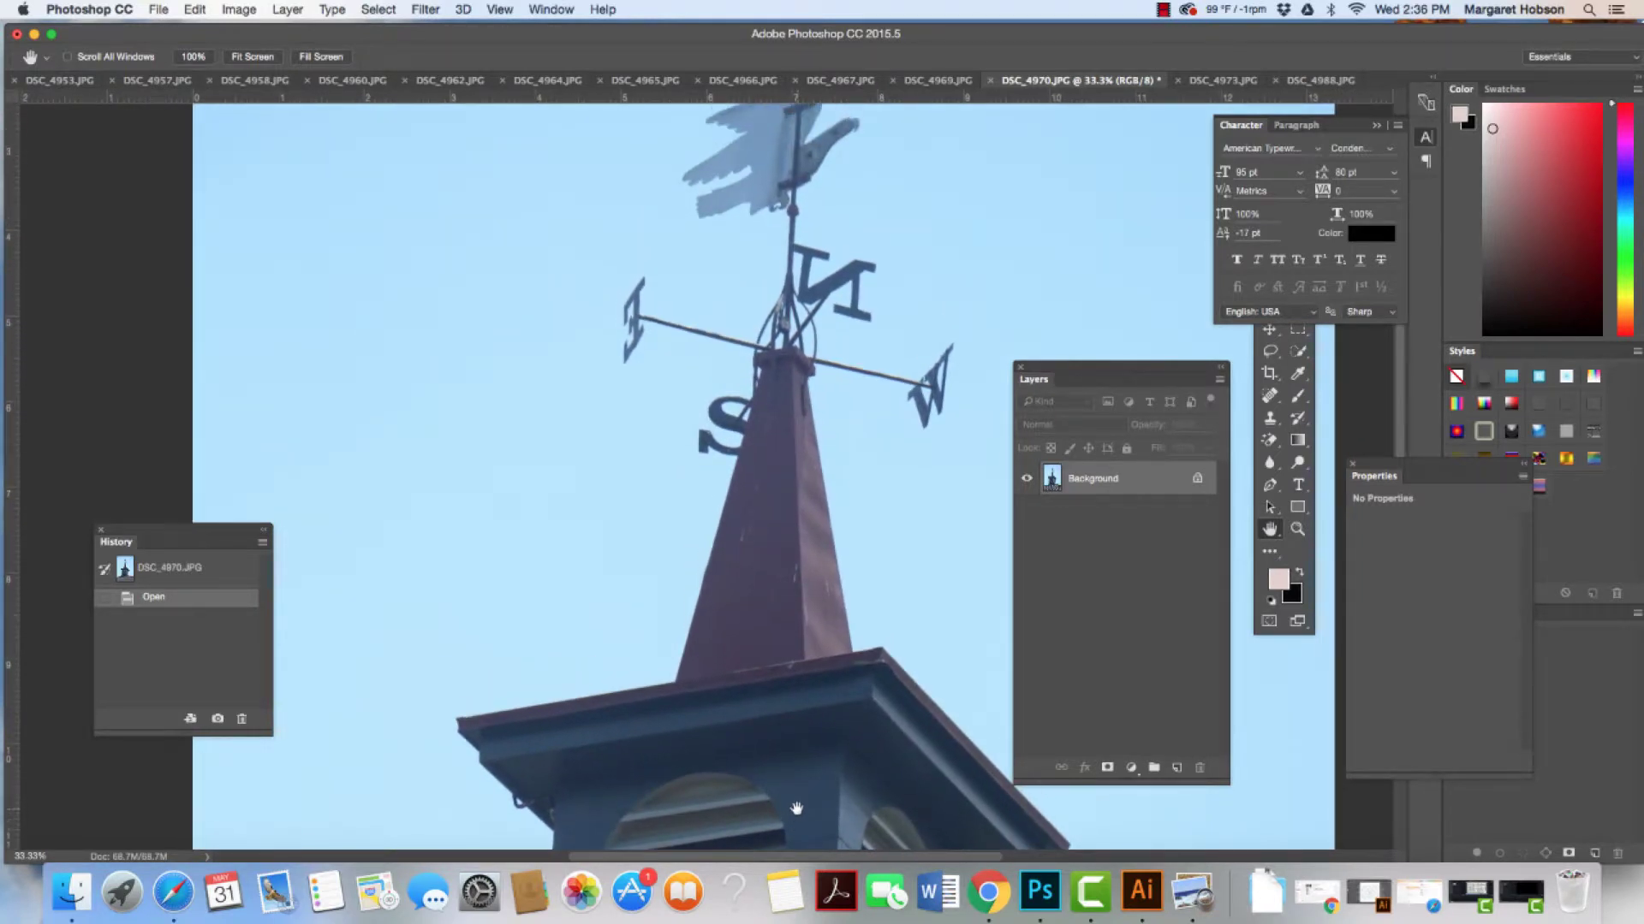
left_click_drag(756, 590, 767, 643)
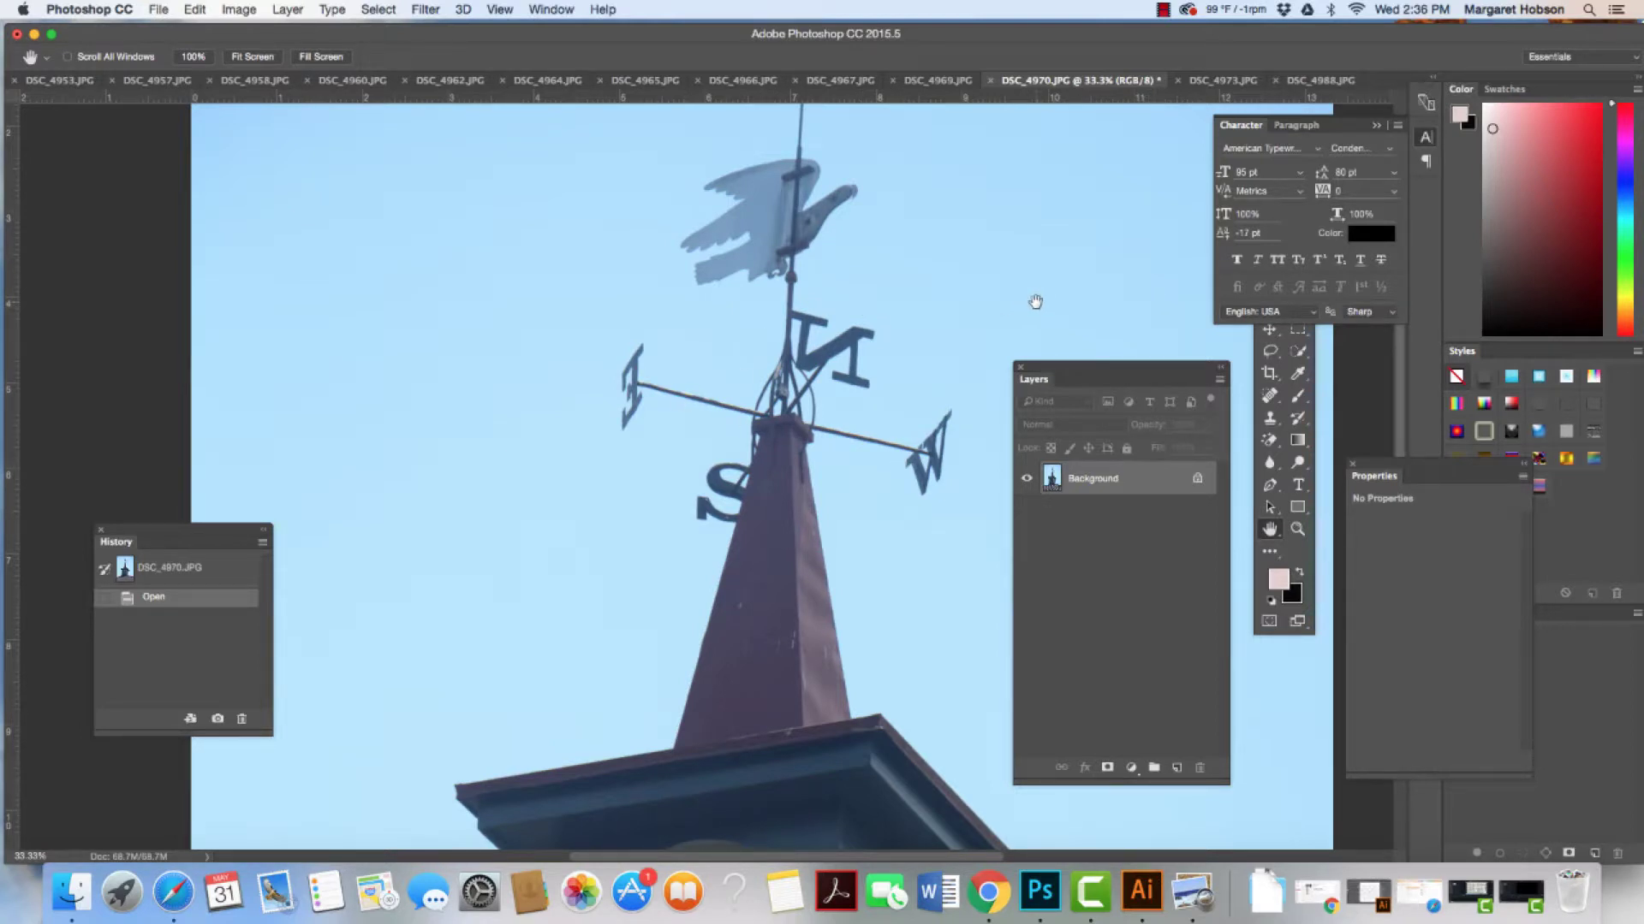
Convert the weathervane photo's layer into a smart object for smart filters
left_click(425, 9)
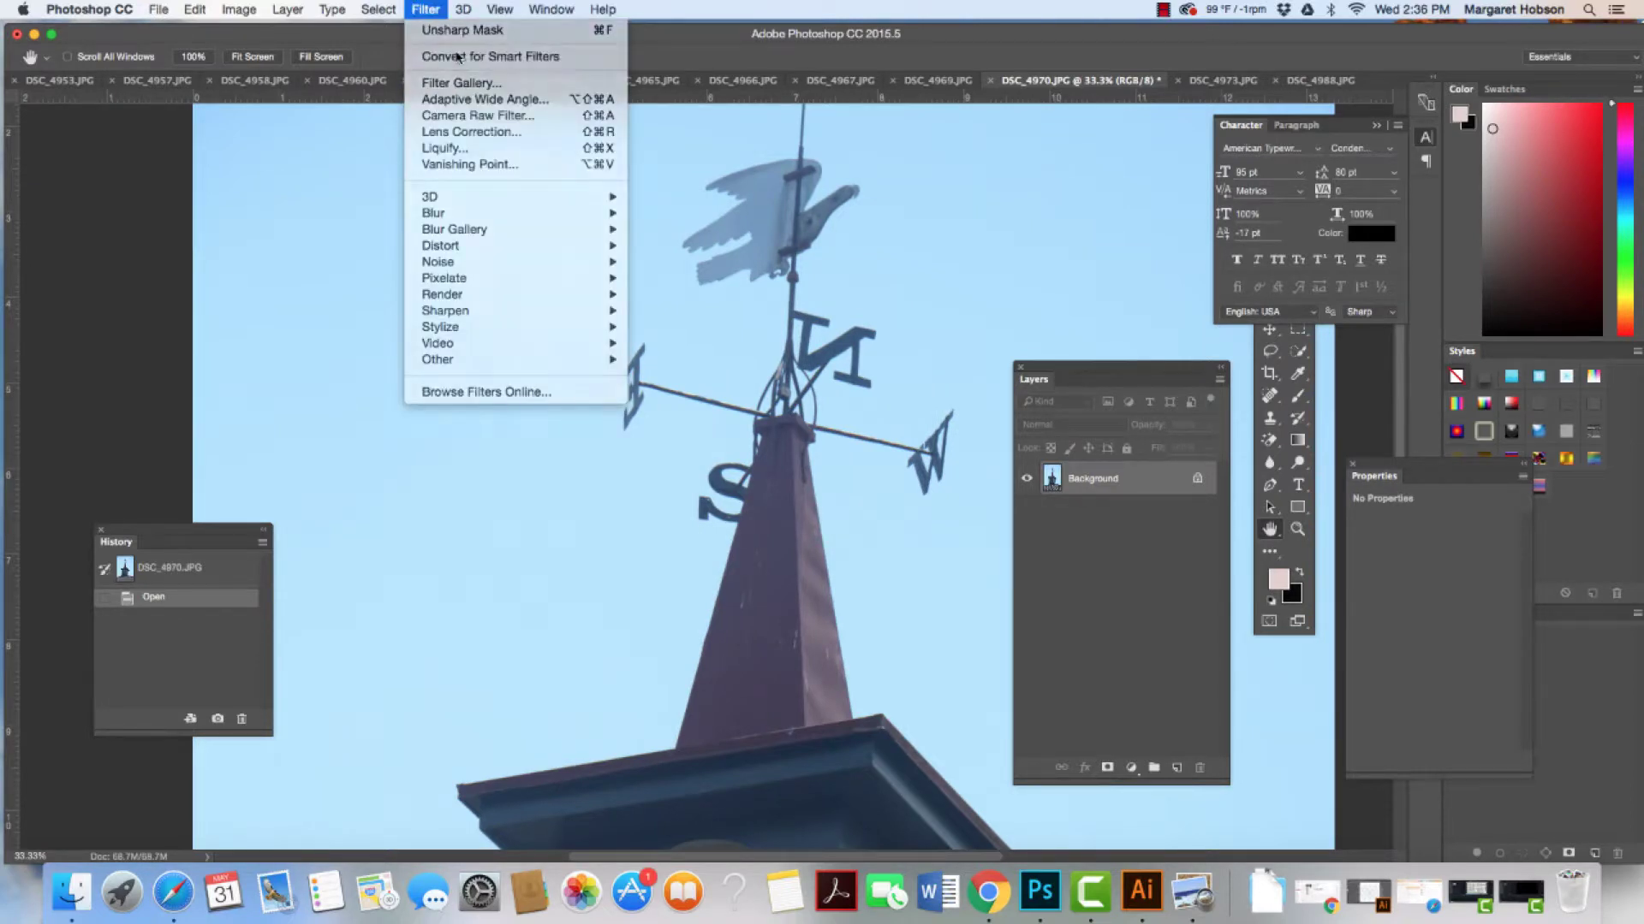
left_click(458, 57)
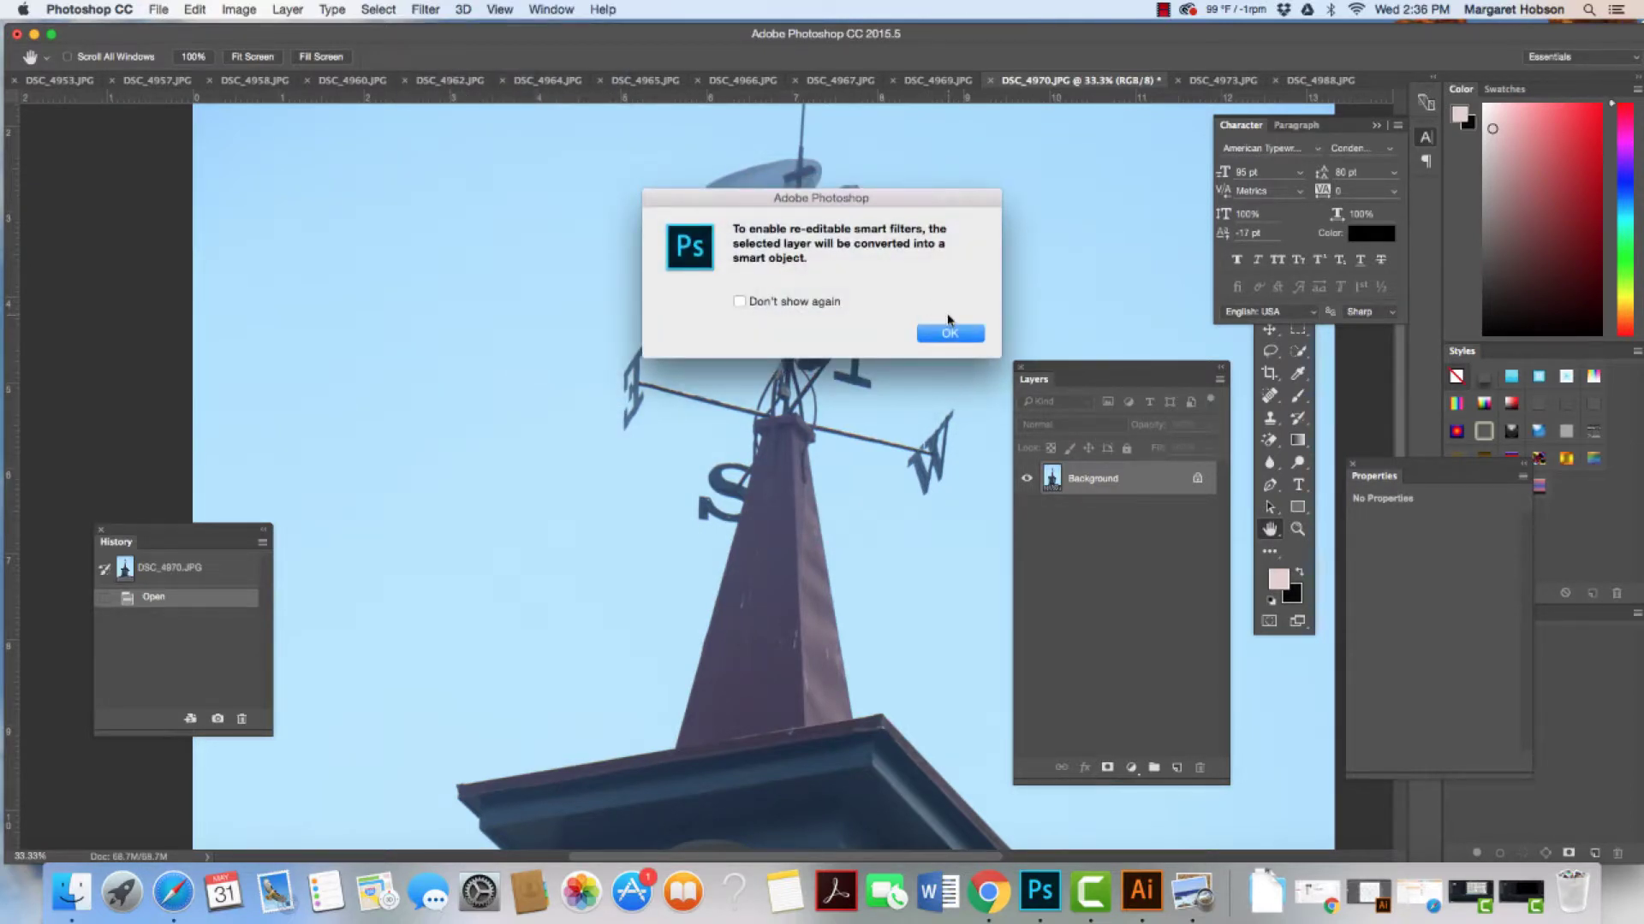
left_click(950, 333)
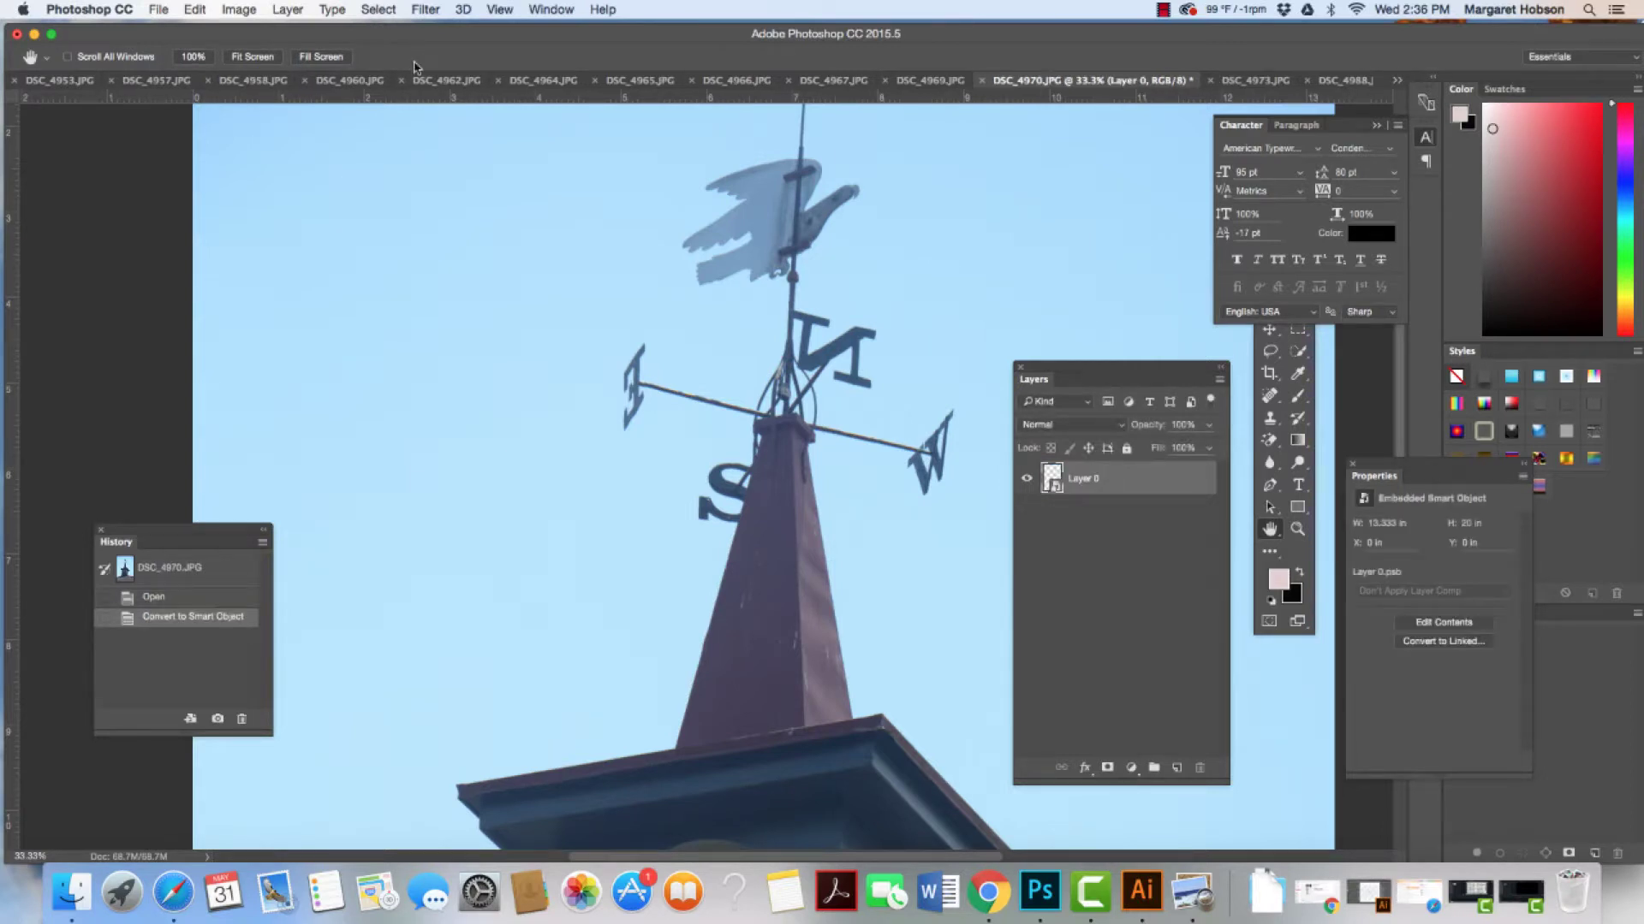
left_click(426, 10)
Open Unsharp Mask and zoom its preview out to 33%
mouse_move(467, 299)
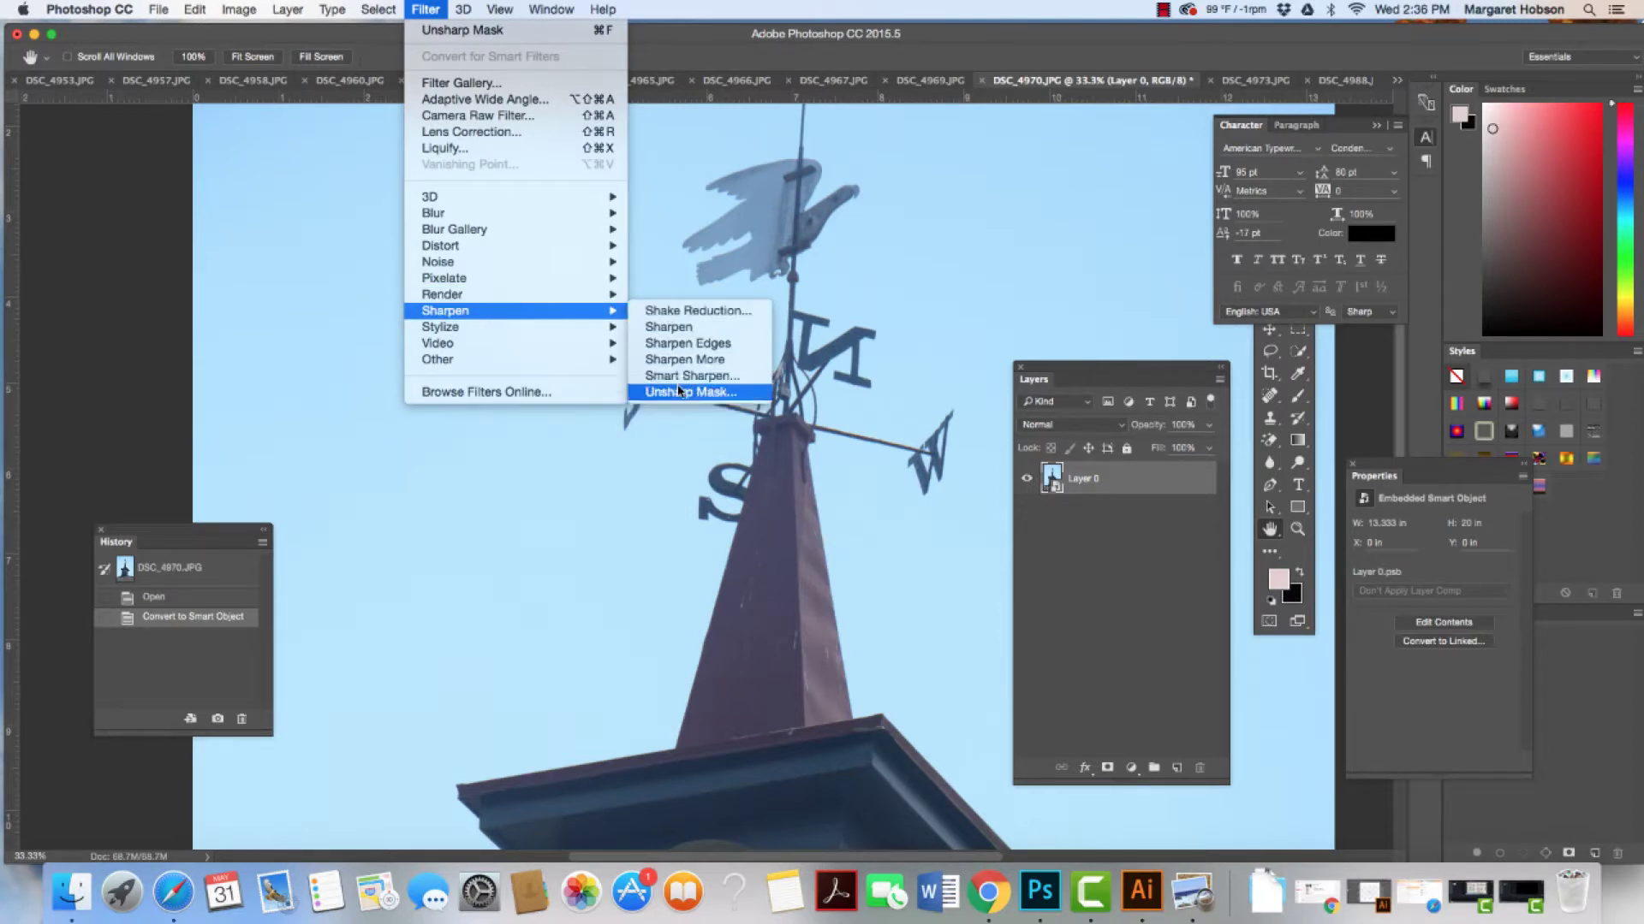
left_click(678, 393)
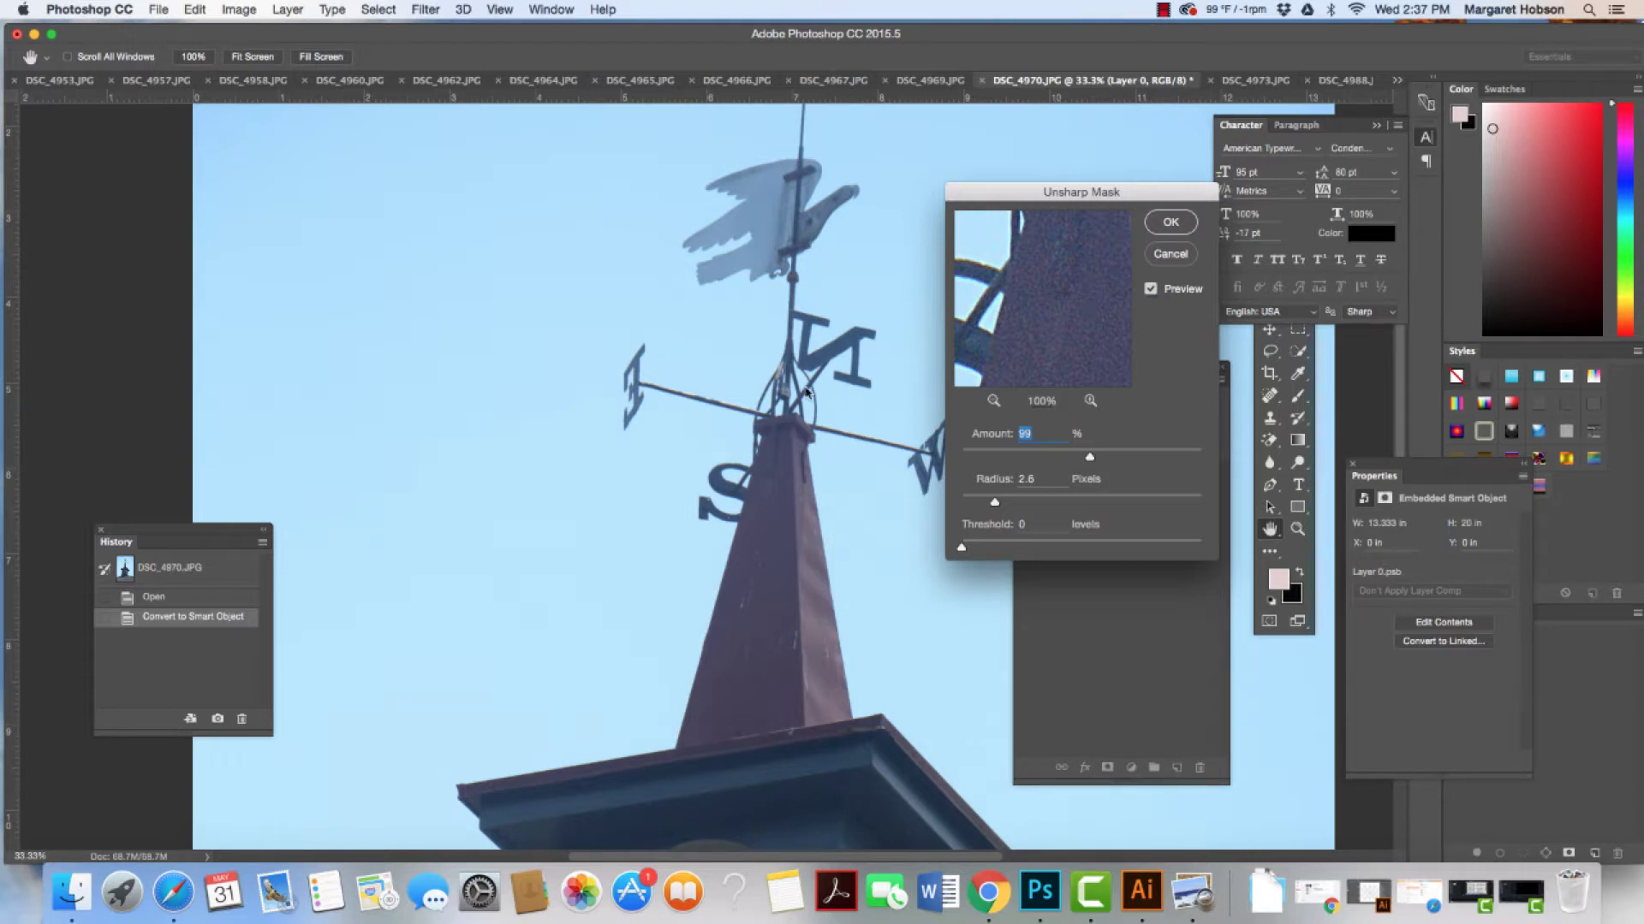
left_click(994, 402)
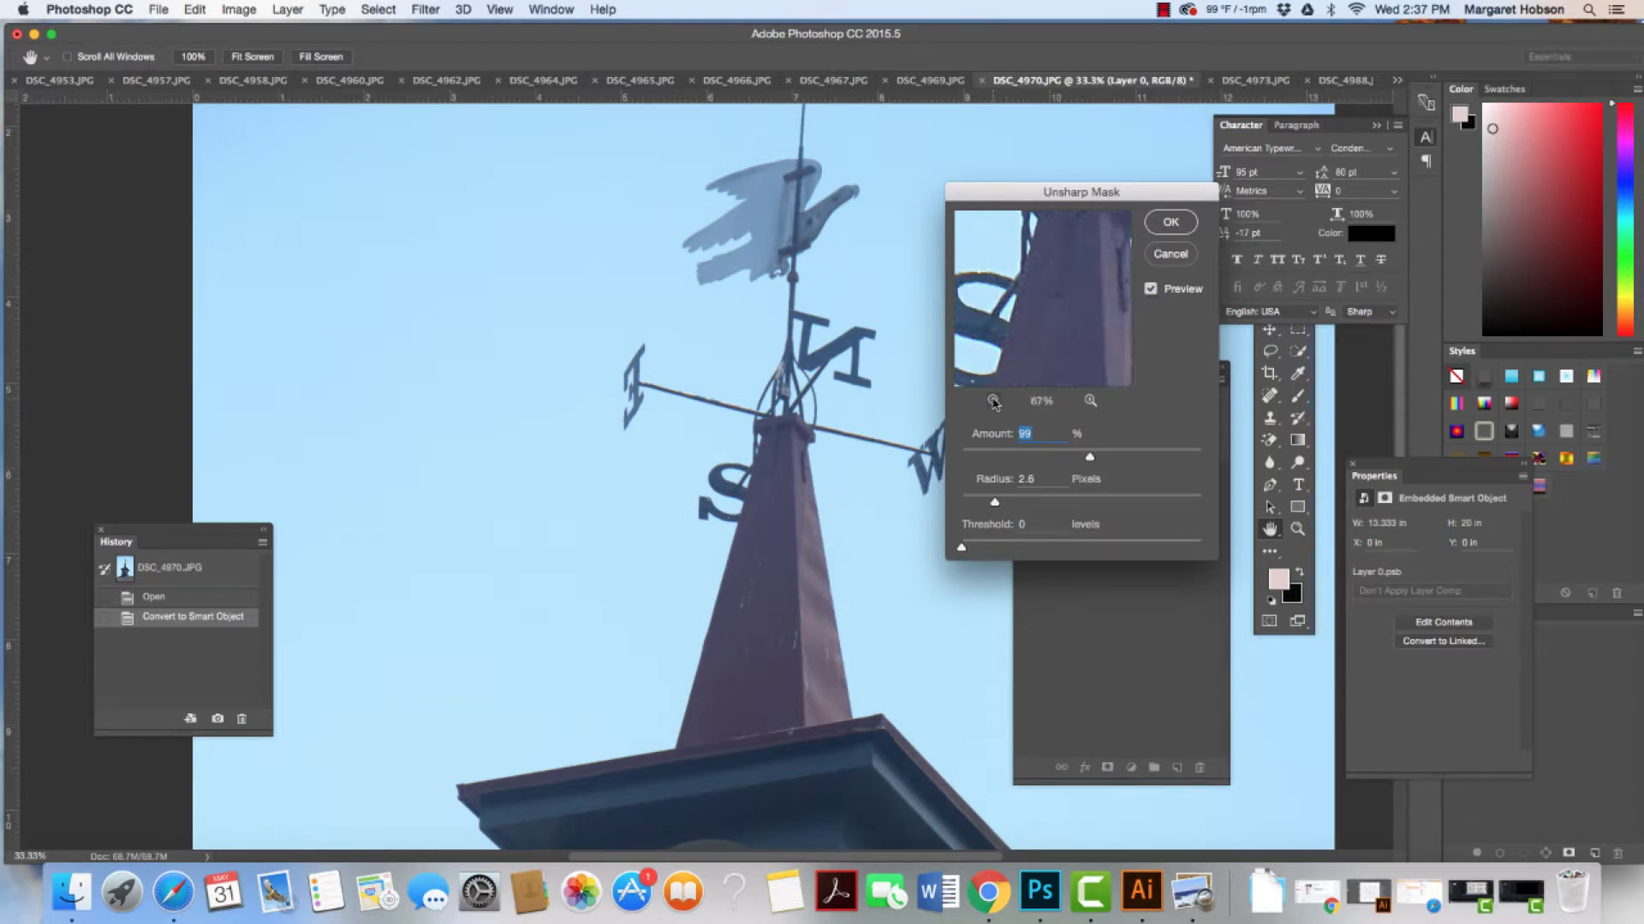
left_click(994, 402)
left_click(994, 402)
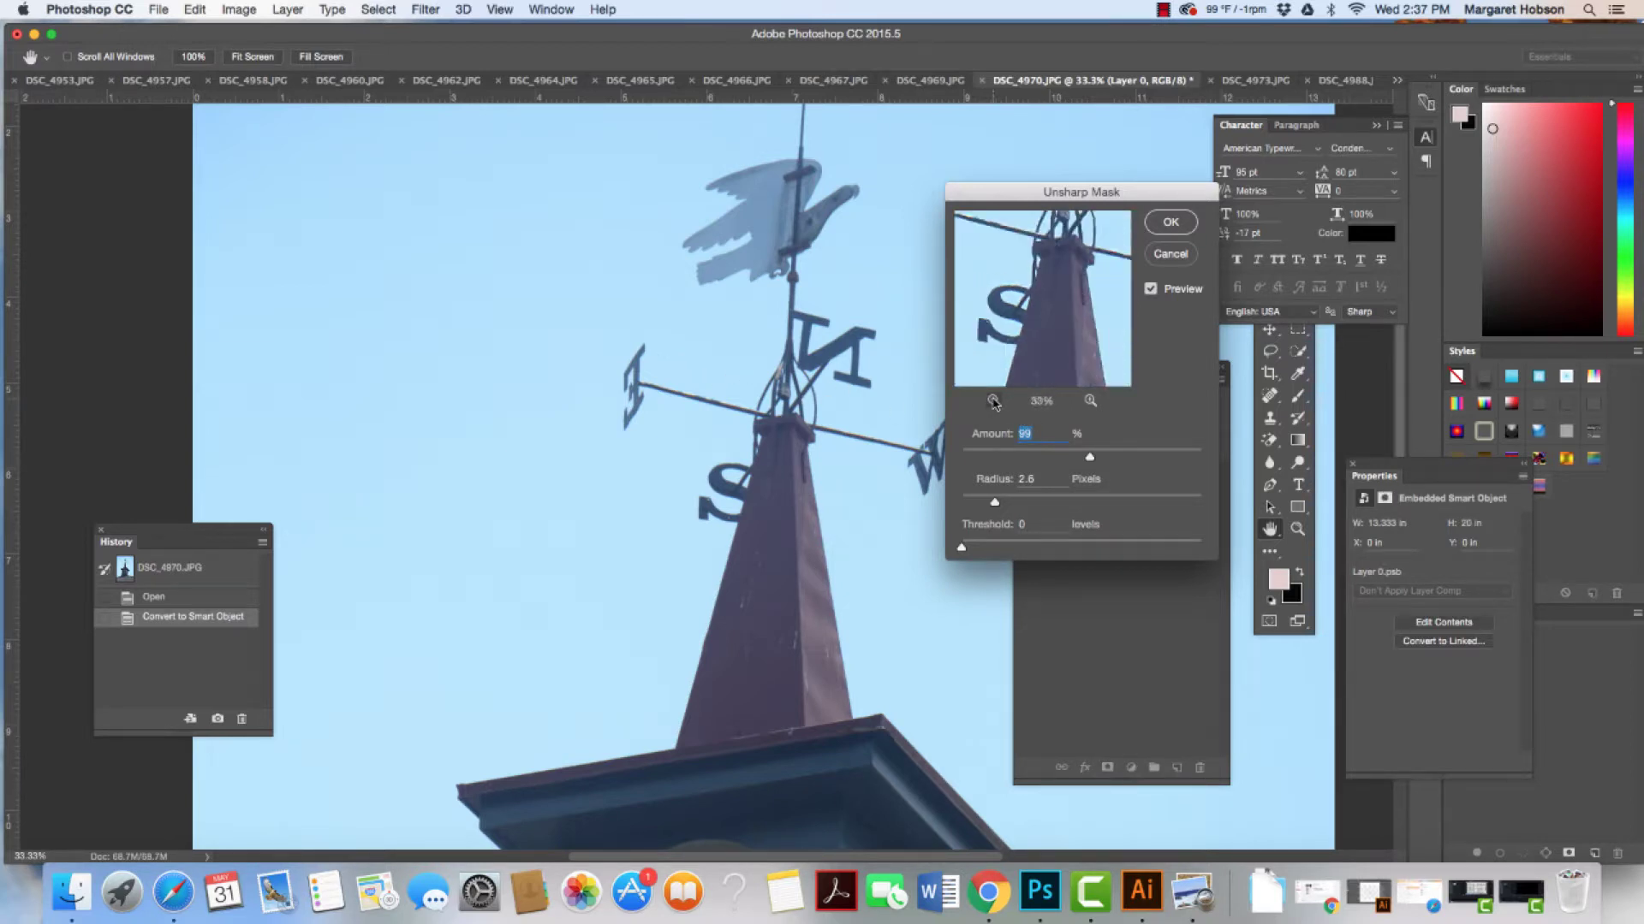
Apply Unsharp Mask with Amount 86, Radius 2.6 pixels and Threshold 0
left_click(1151, 291)
left_click(1150, 290)
left_click(1150, 290)
left_click(1150, 291)
left_click_drag(1083, 459, 1050, 462)
left_click(1171, 222)
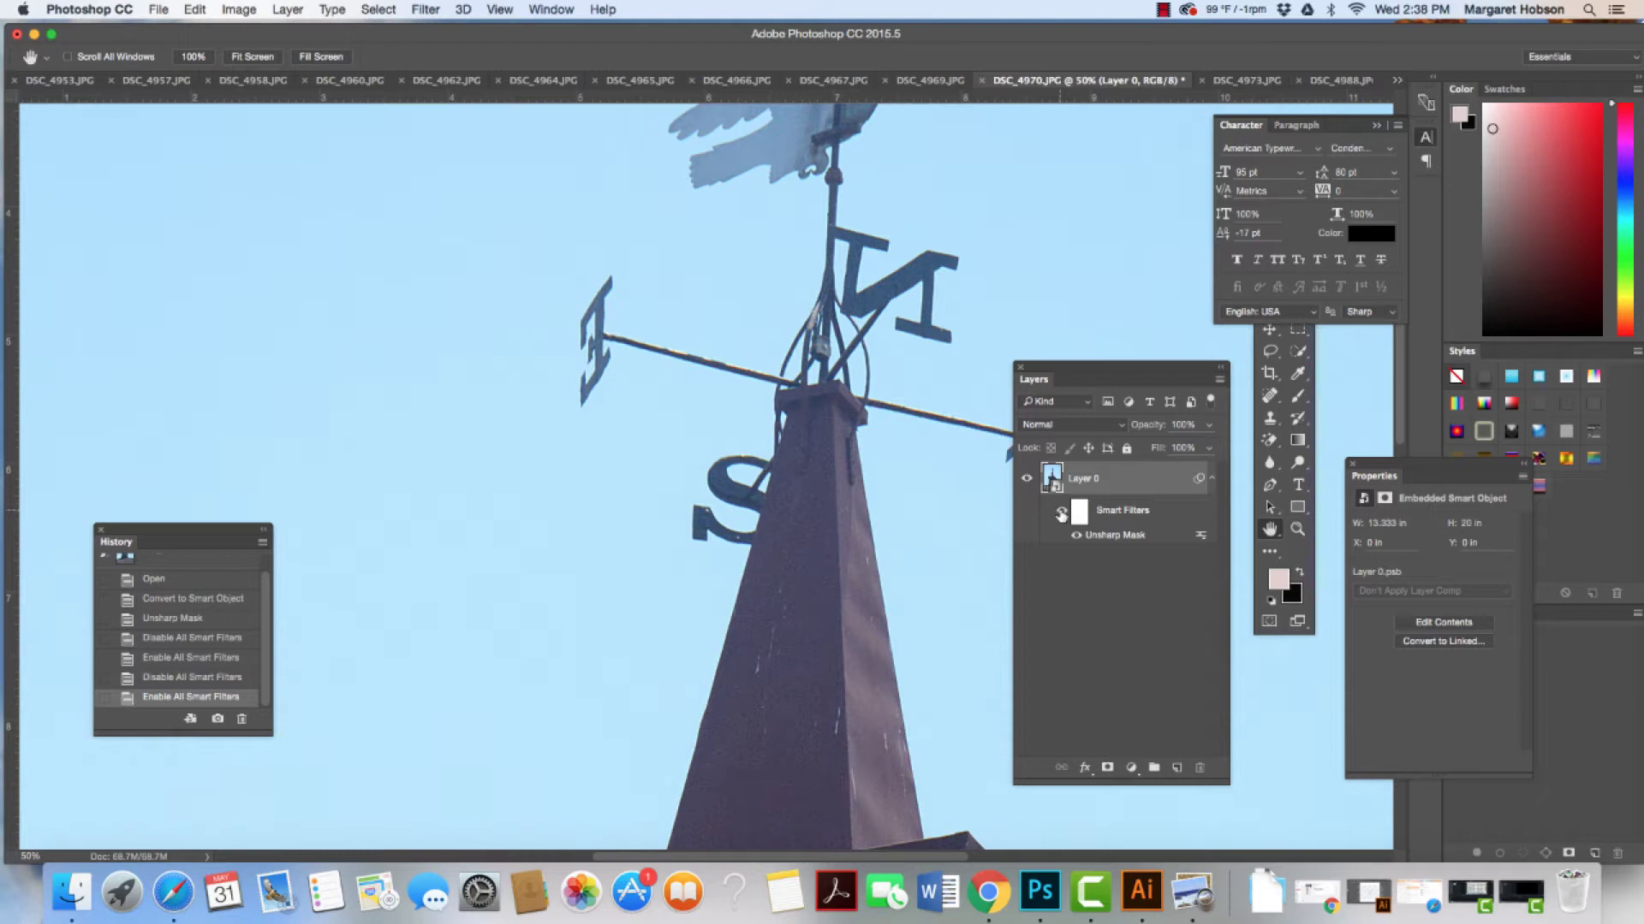
Zoom into the weathervane's central joint and toggle the sharpening off and on three times
left_click(1298, 530)
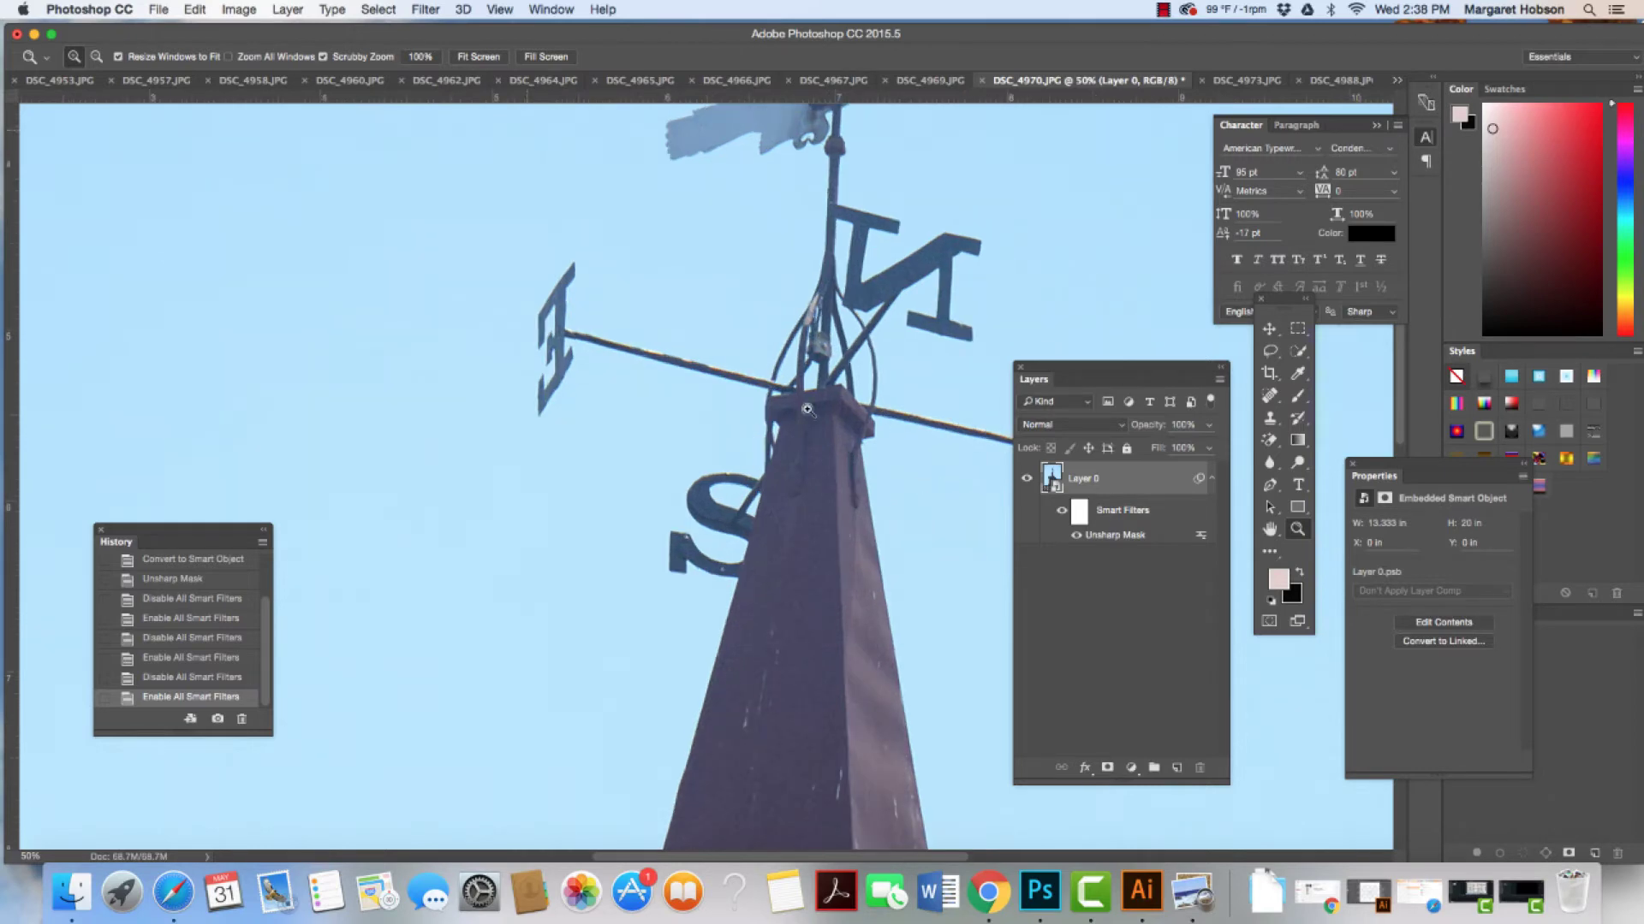
left_click_drag(761, 378, 789, 414)
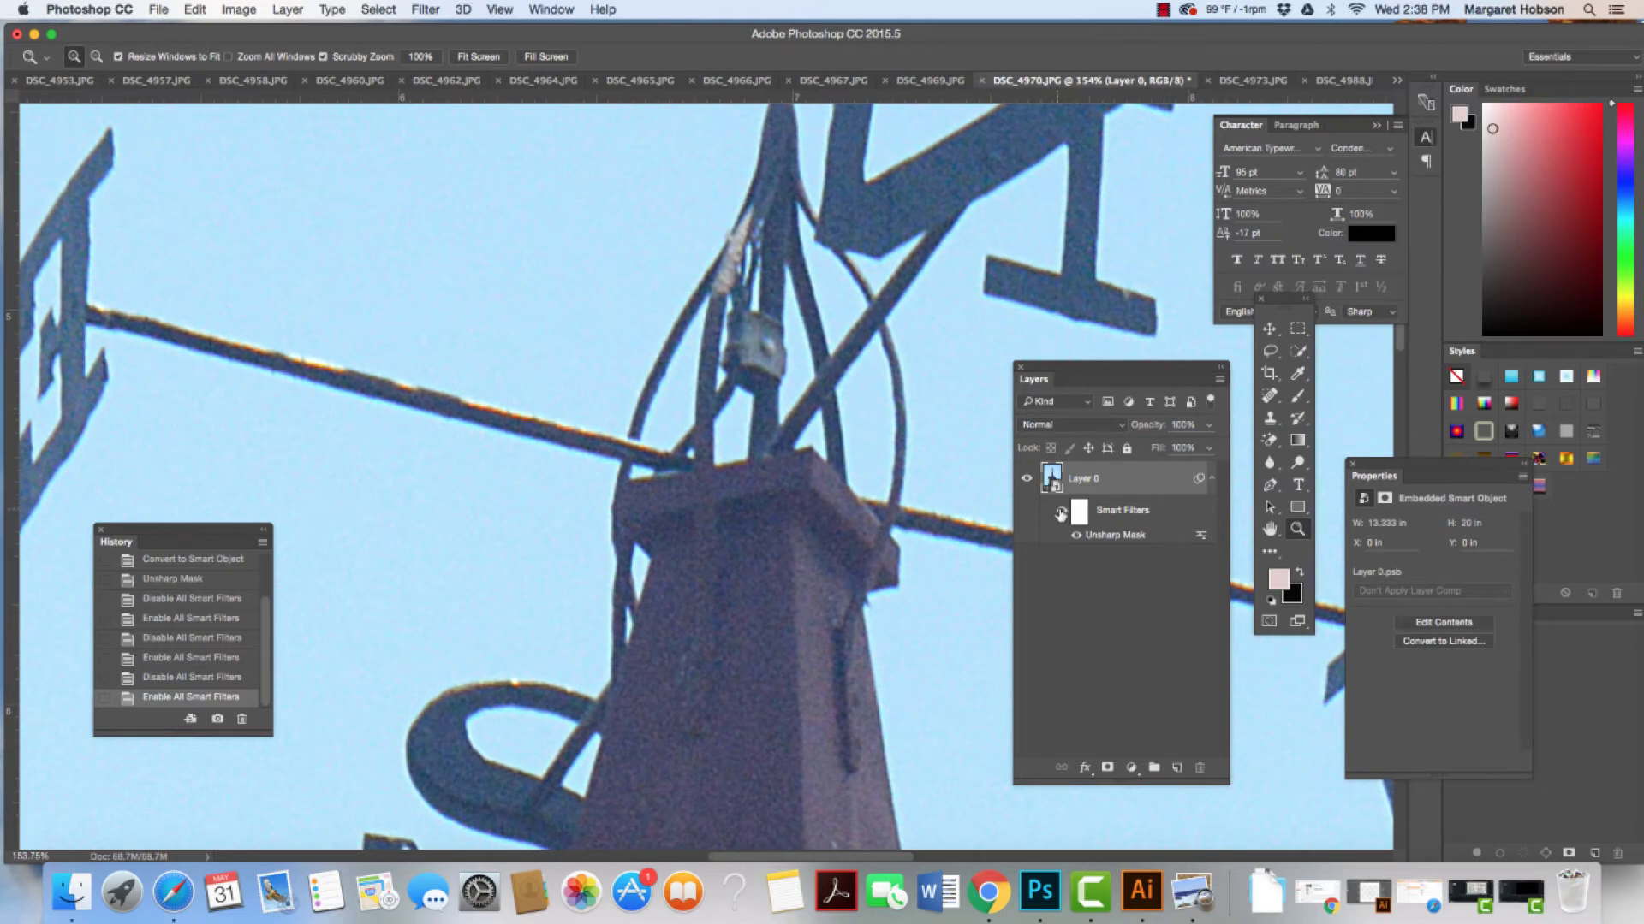
left_click(1061, 511)
left_click(1061, 512)
left_click(1062, 512)
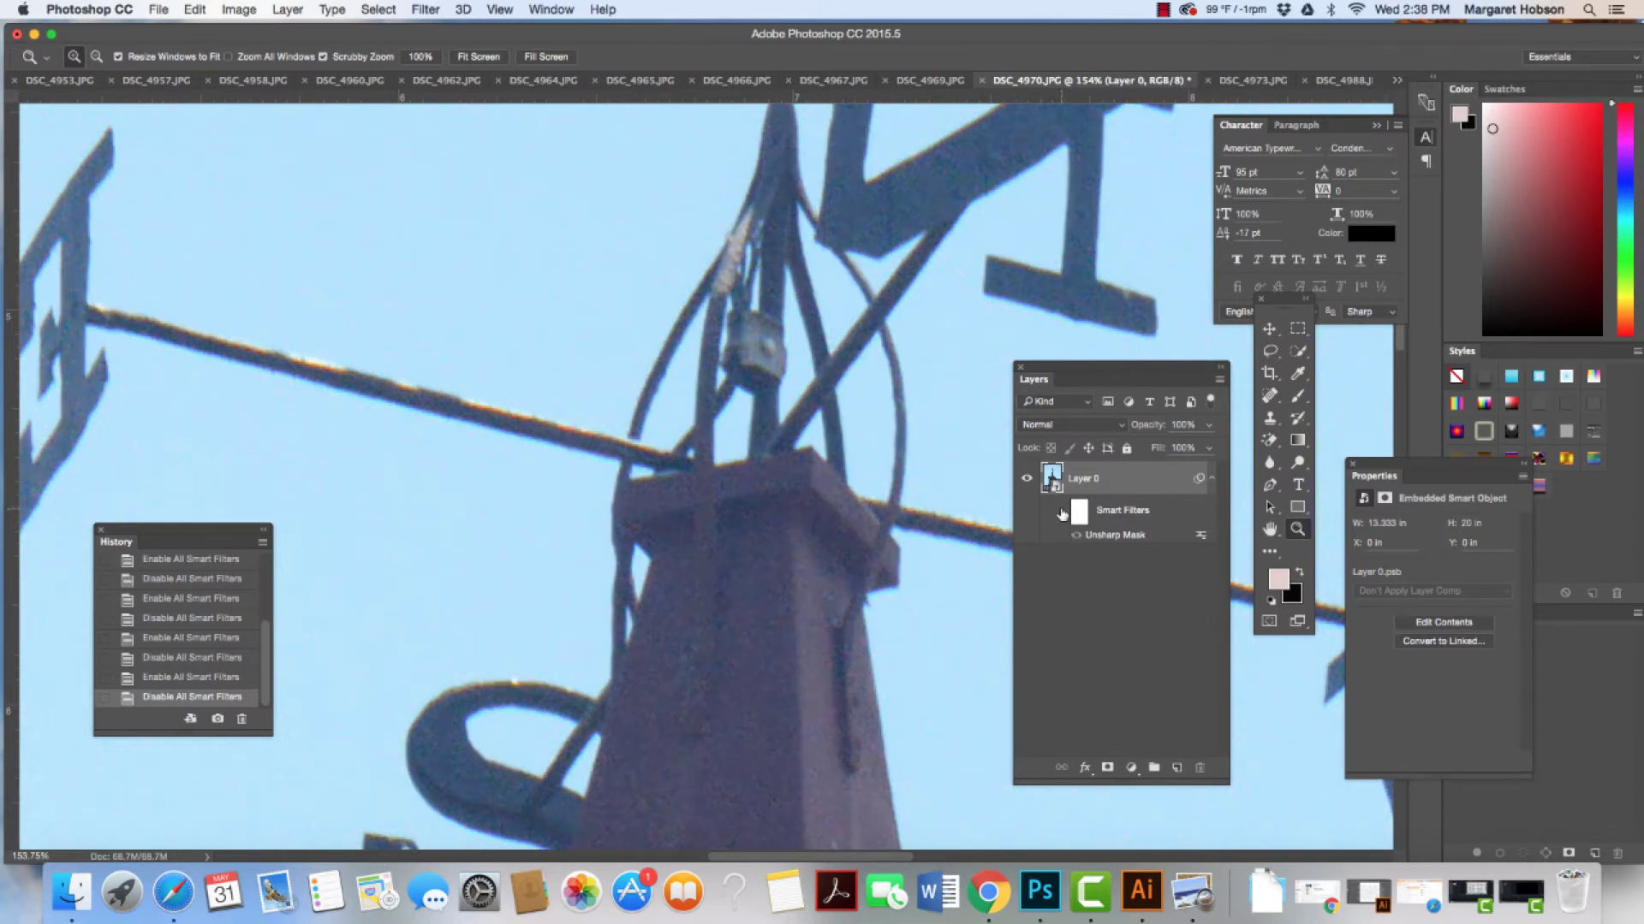
left_click(1061, 513)
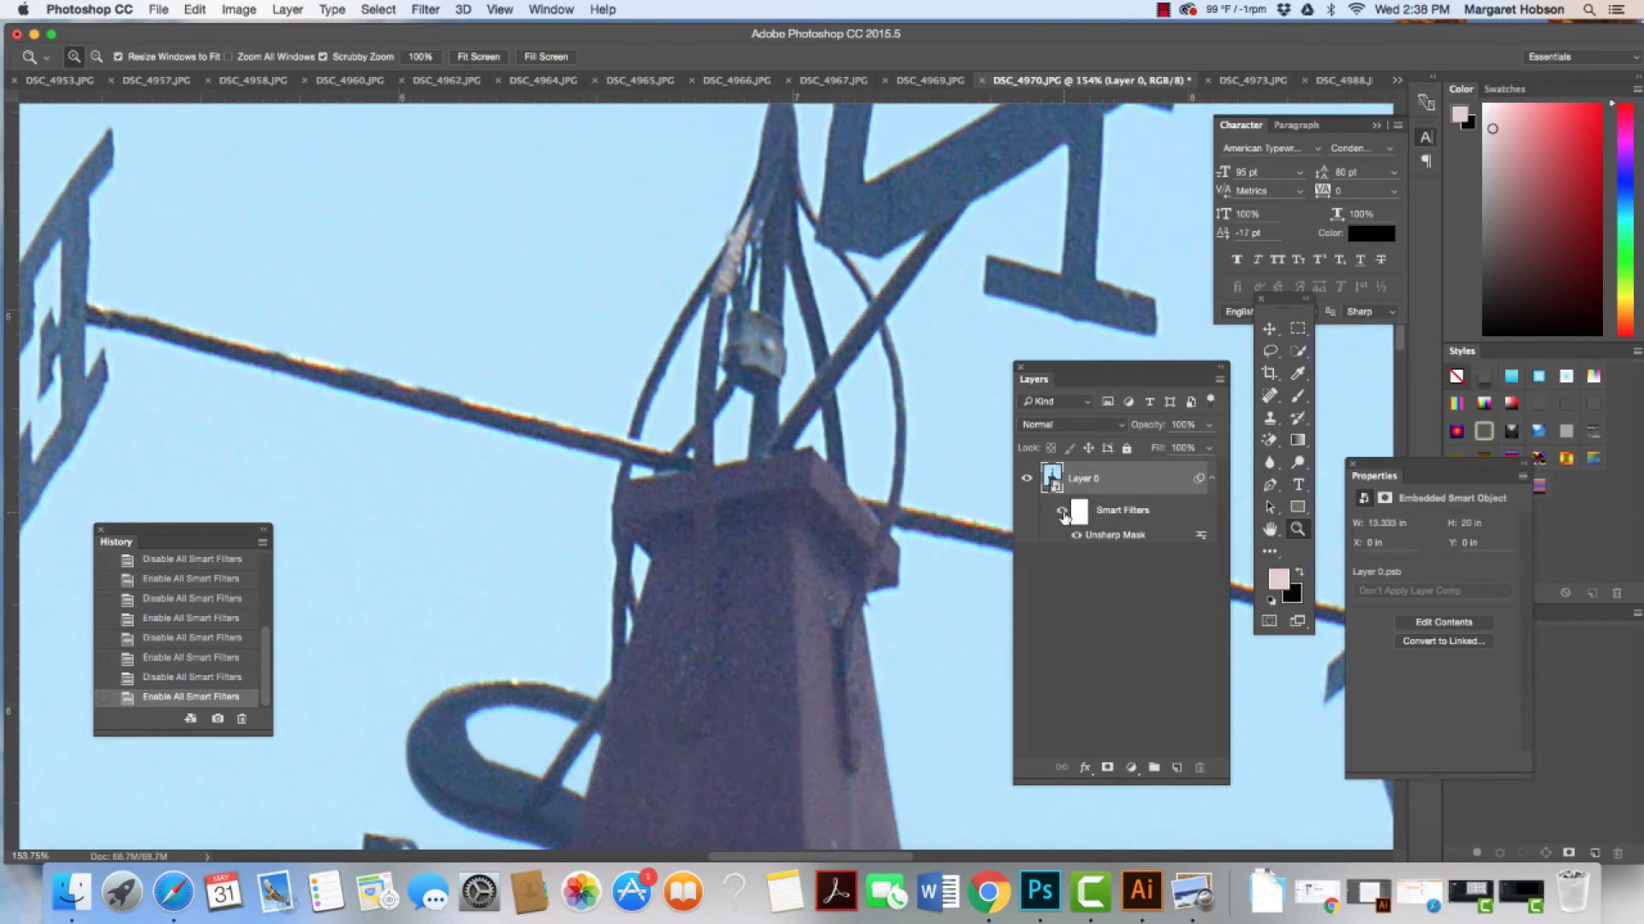
left_click(1061, 513)
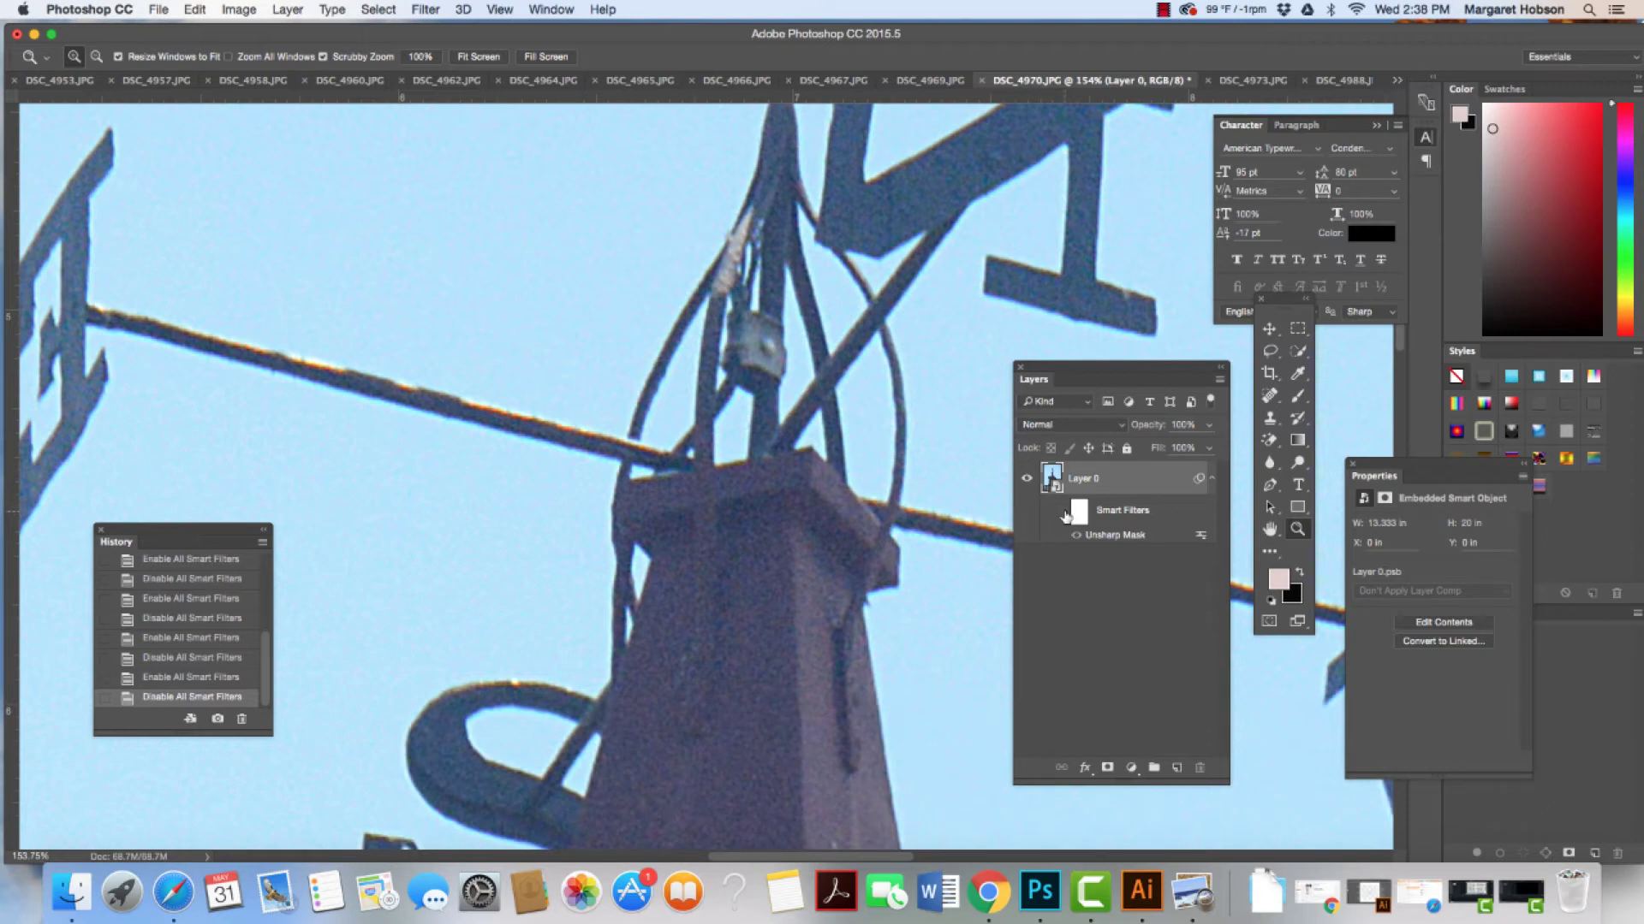
left_click(1061, 513)
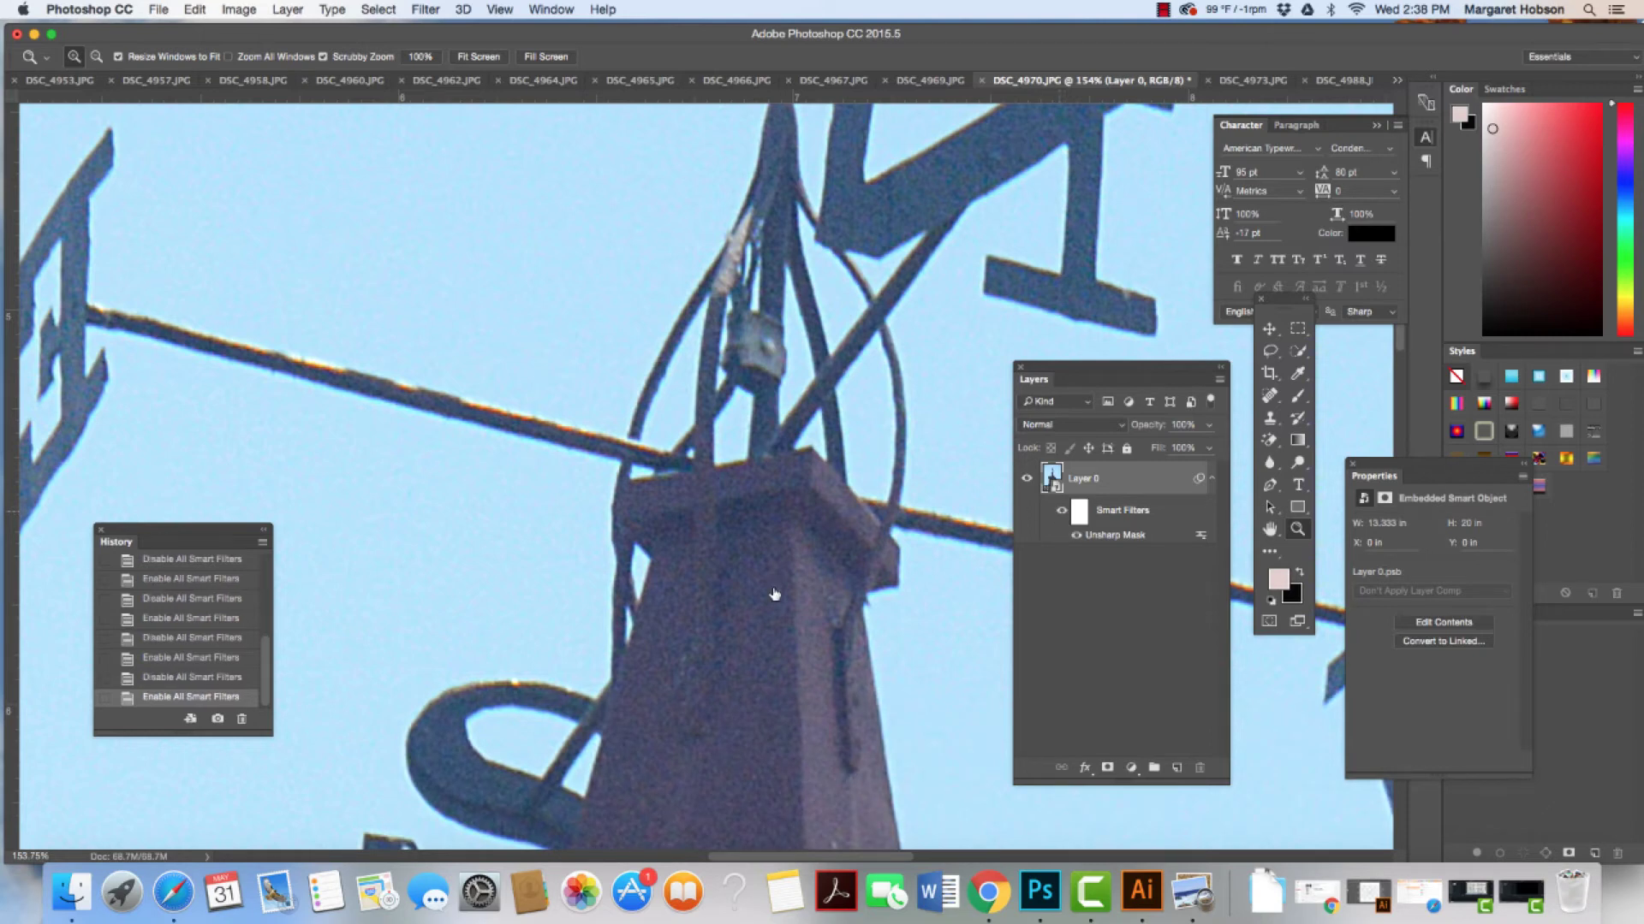
Zoom out to 12.5% and toggle the Smart Filters twice, ending with Unsharp Mask on
key("super+1")
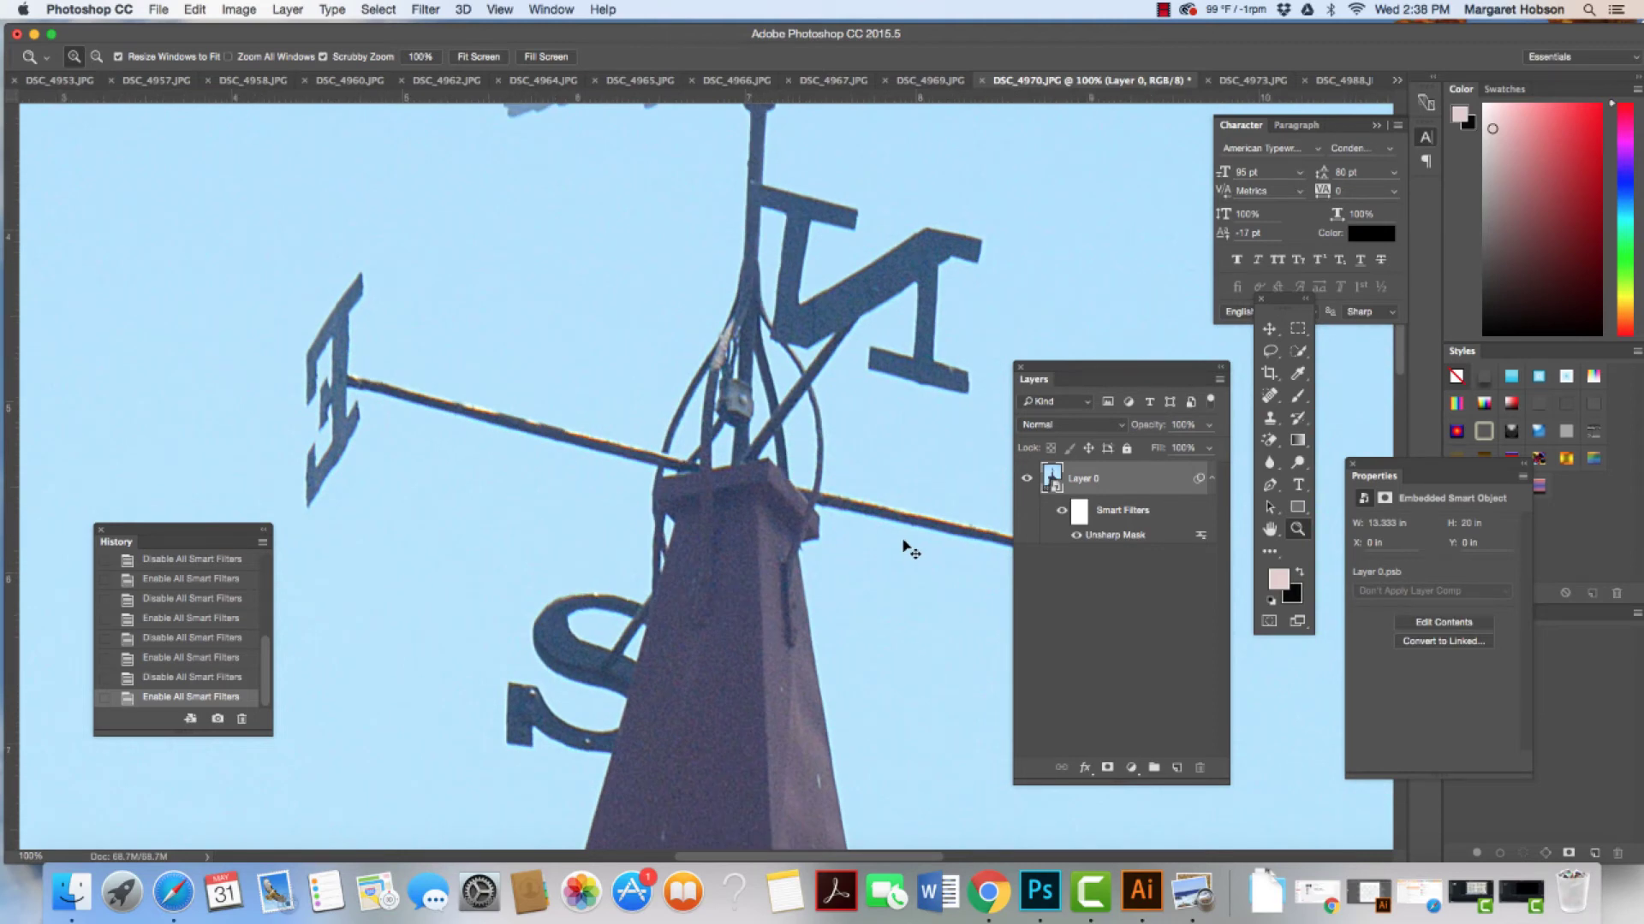
key("super+minus")
key("super+minus")
key("super+minus")
key("super+minus")
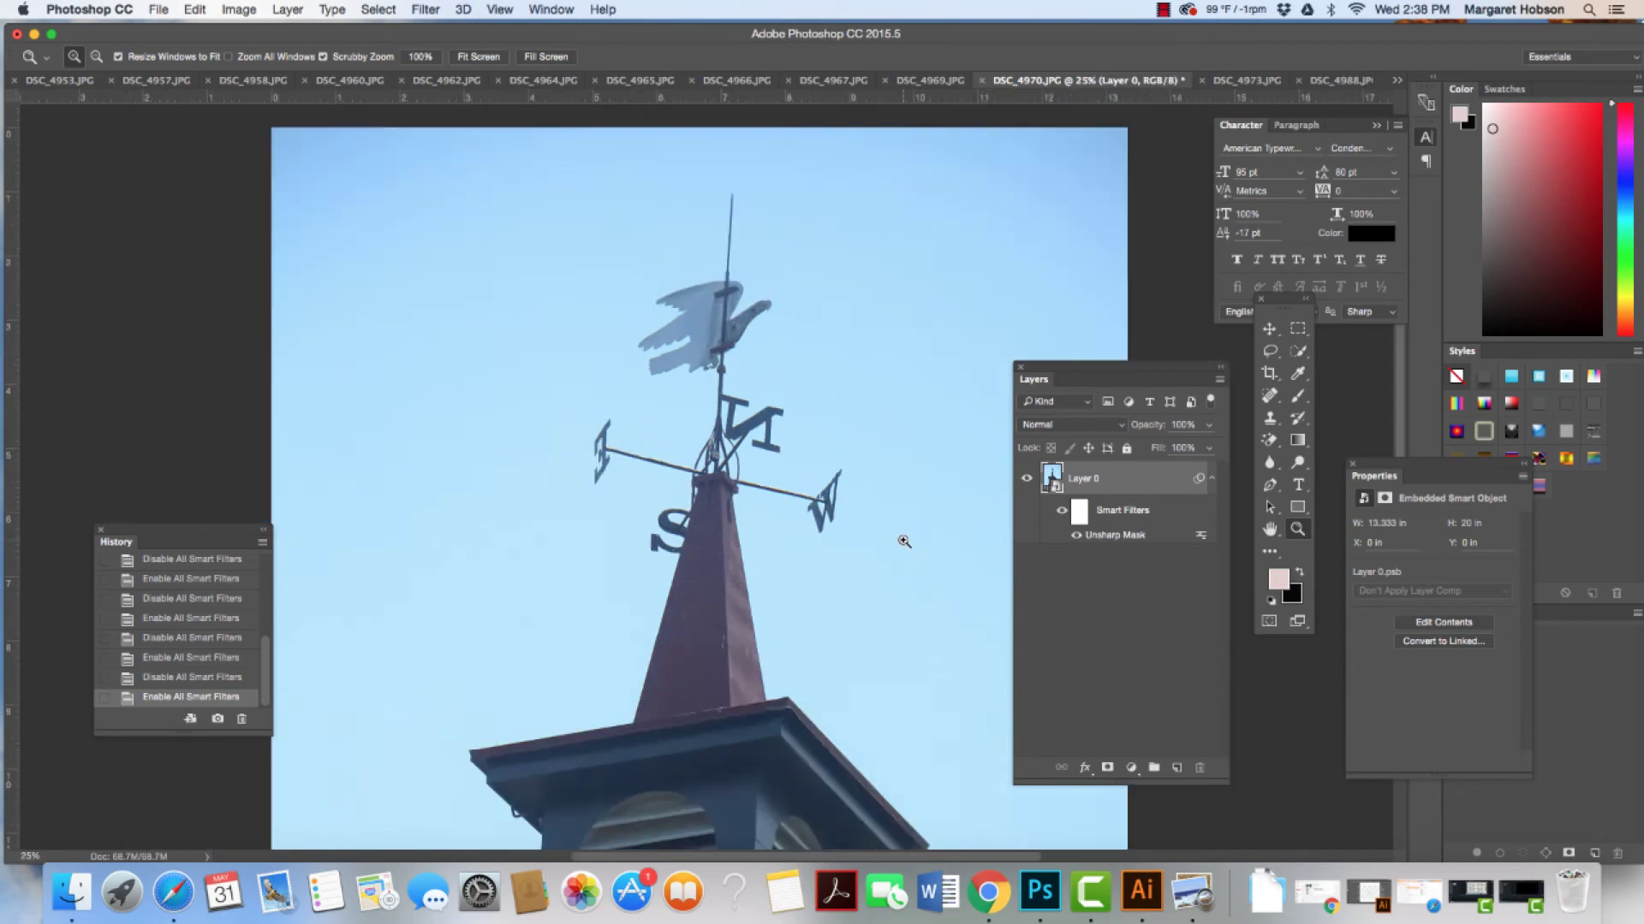
key("super+minus")
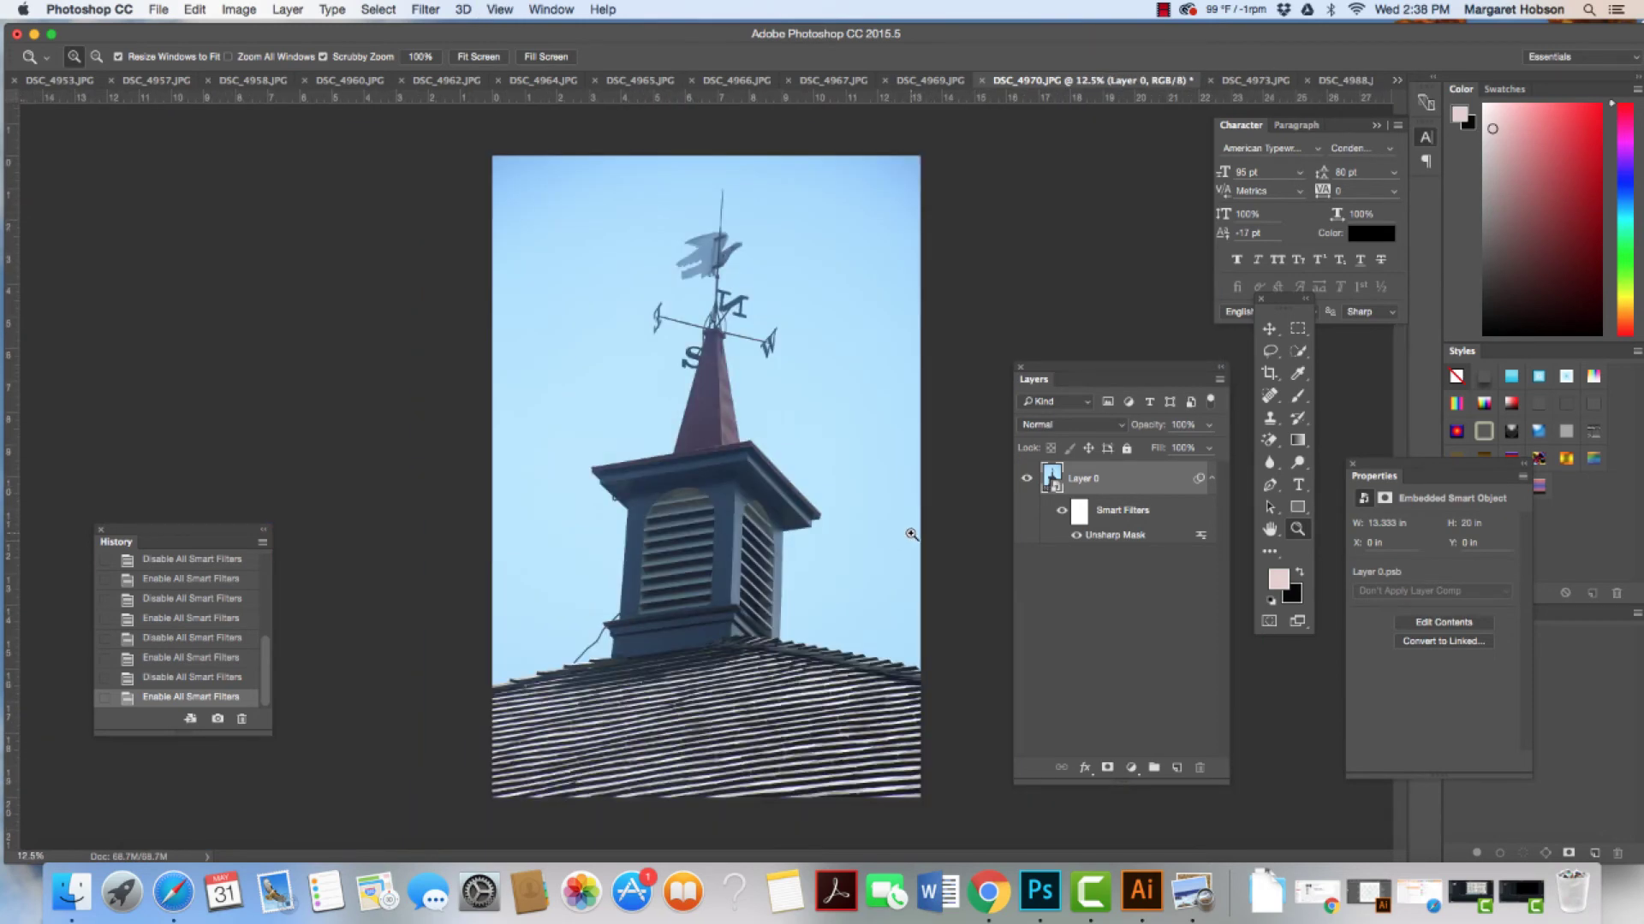
left_click(1062, 513)
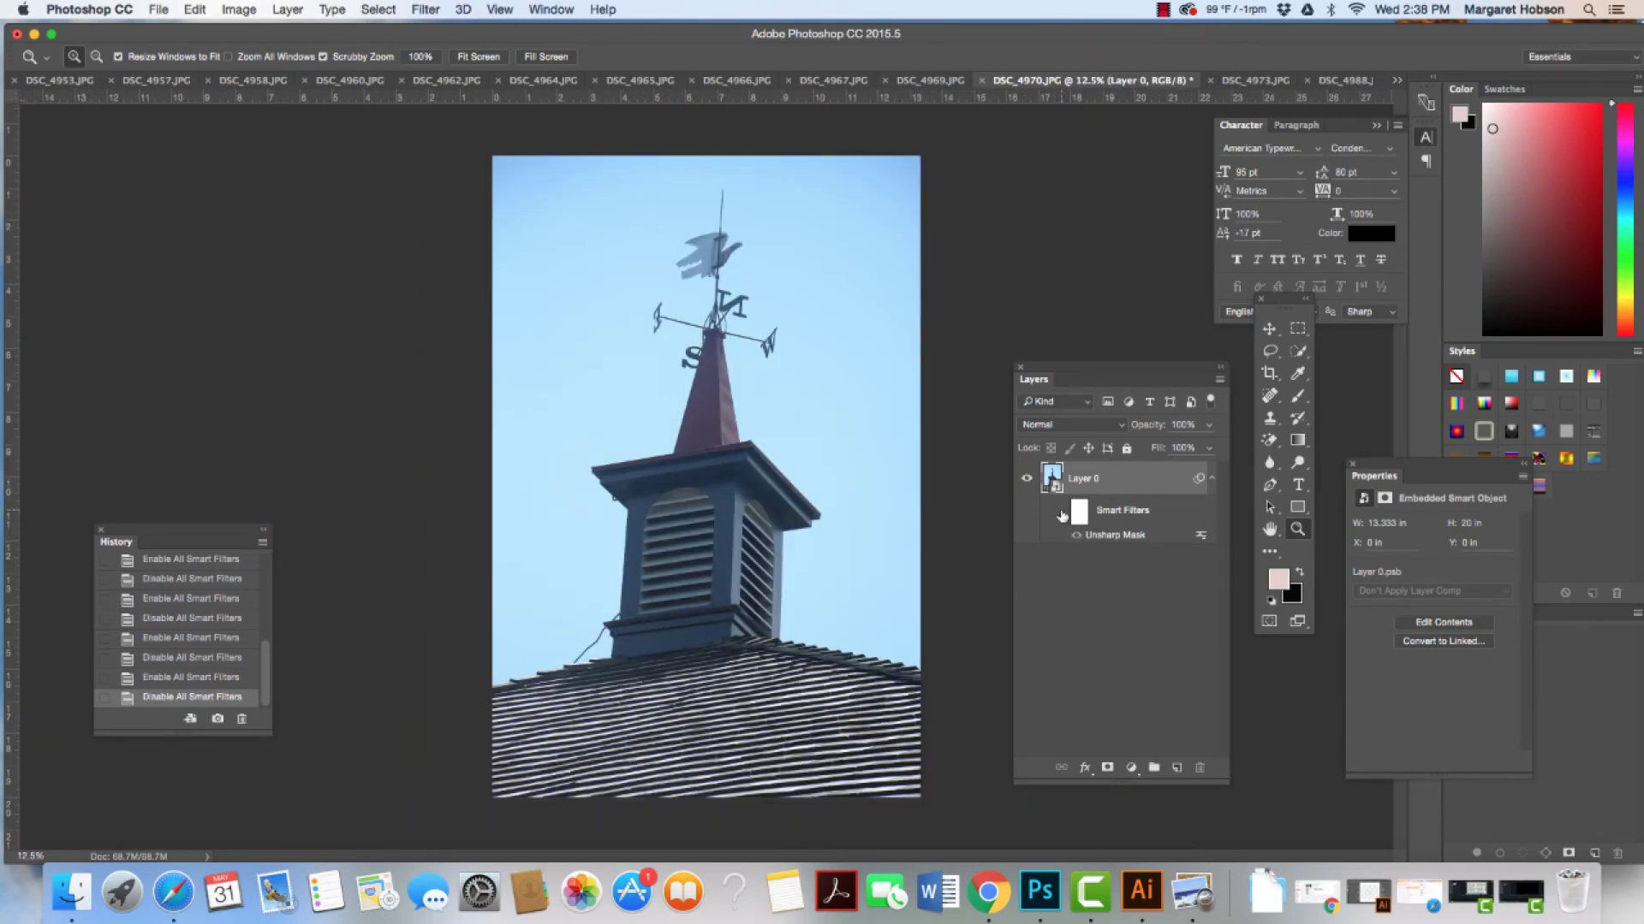
left_click(1062, 513)
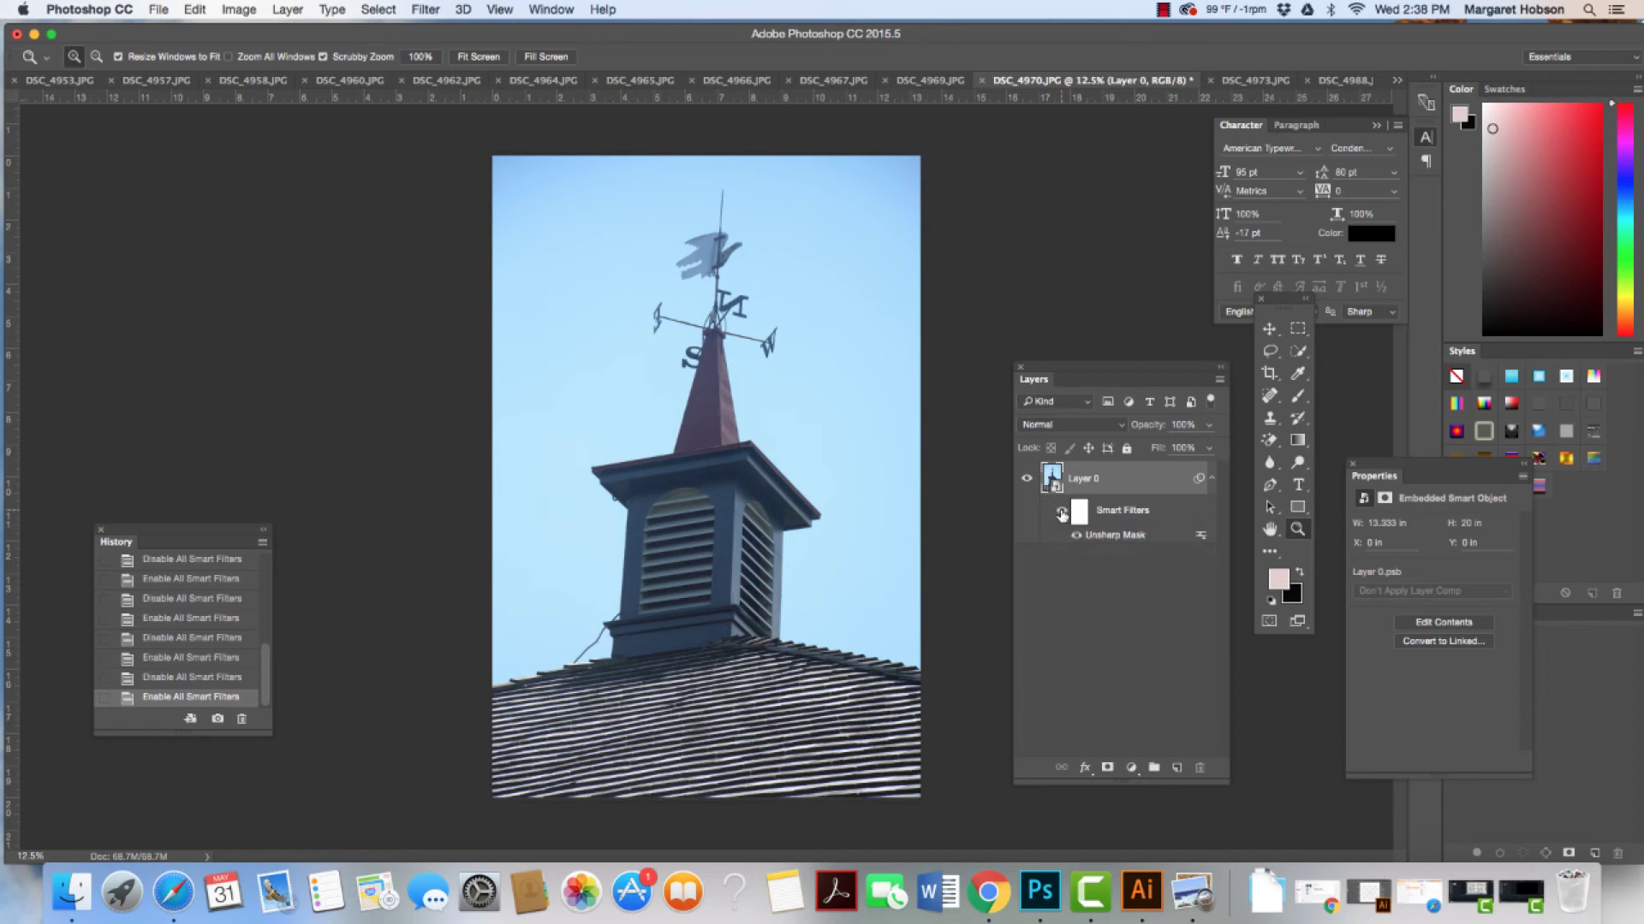
left_click(1061, 513)
left_click(1061, 513)
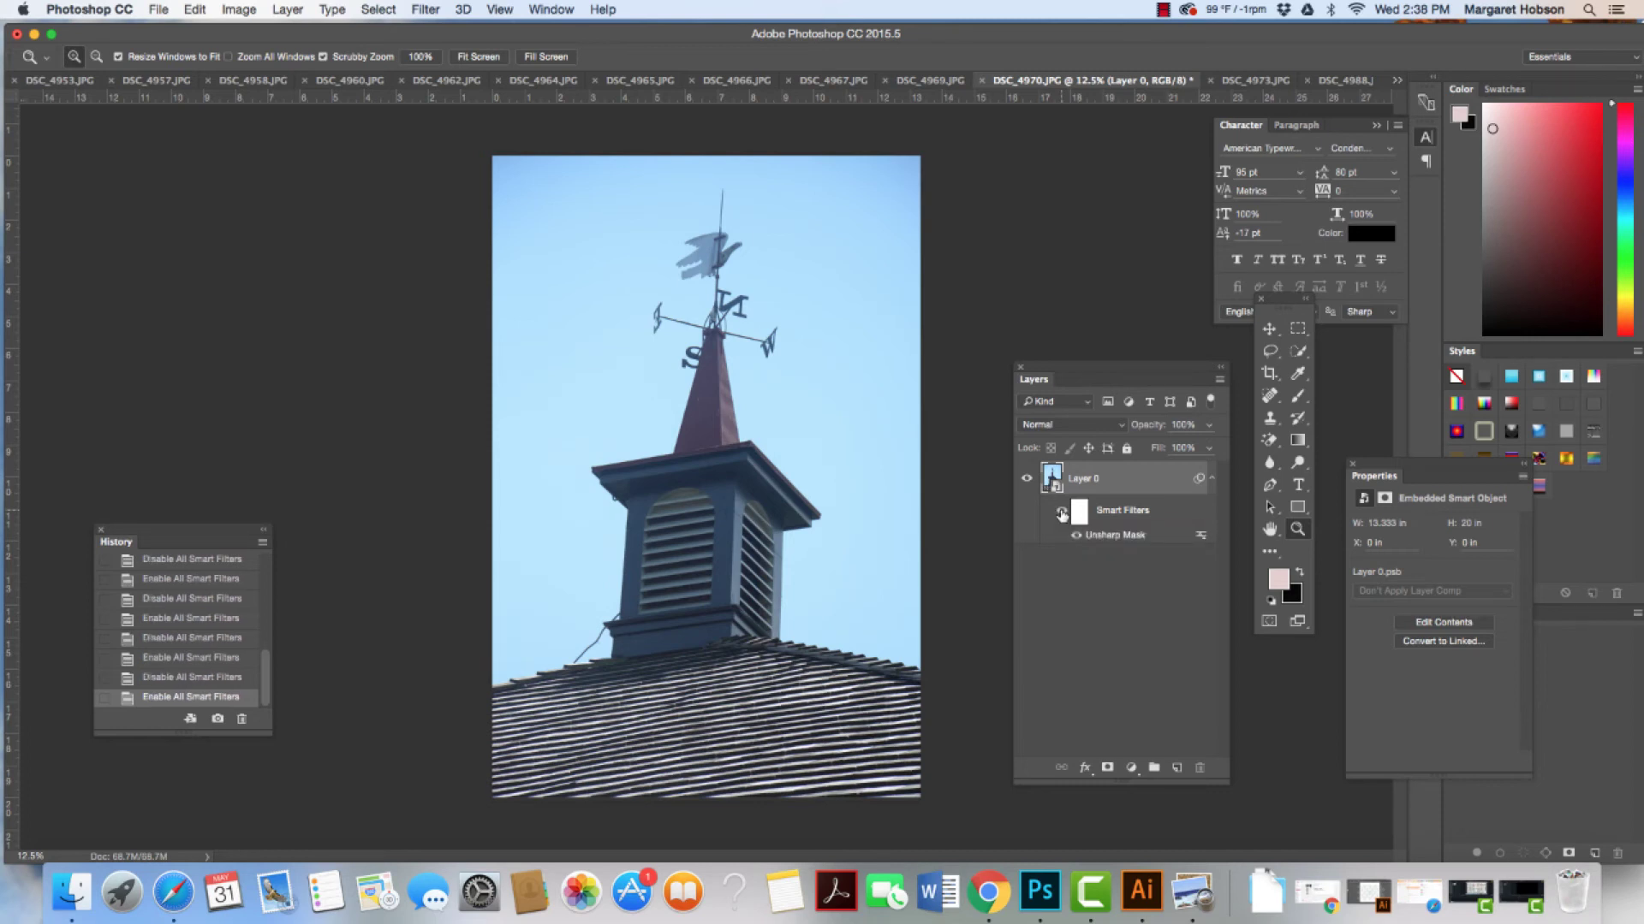